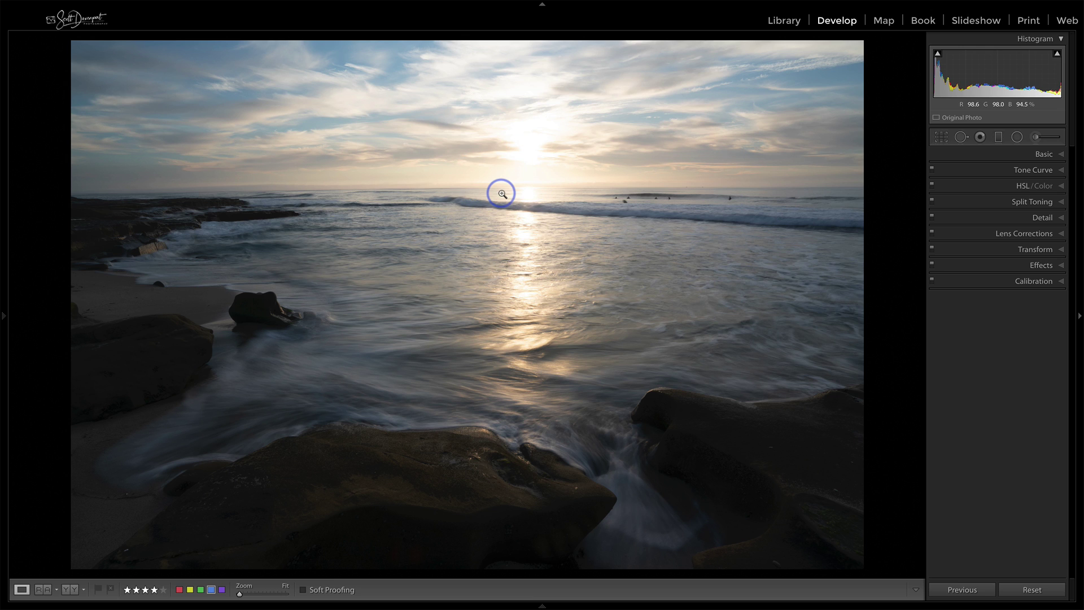
Enable lens profile corrections, rotate the photo 0.40° to level the horizon, and crop in from the left.
key(r)
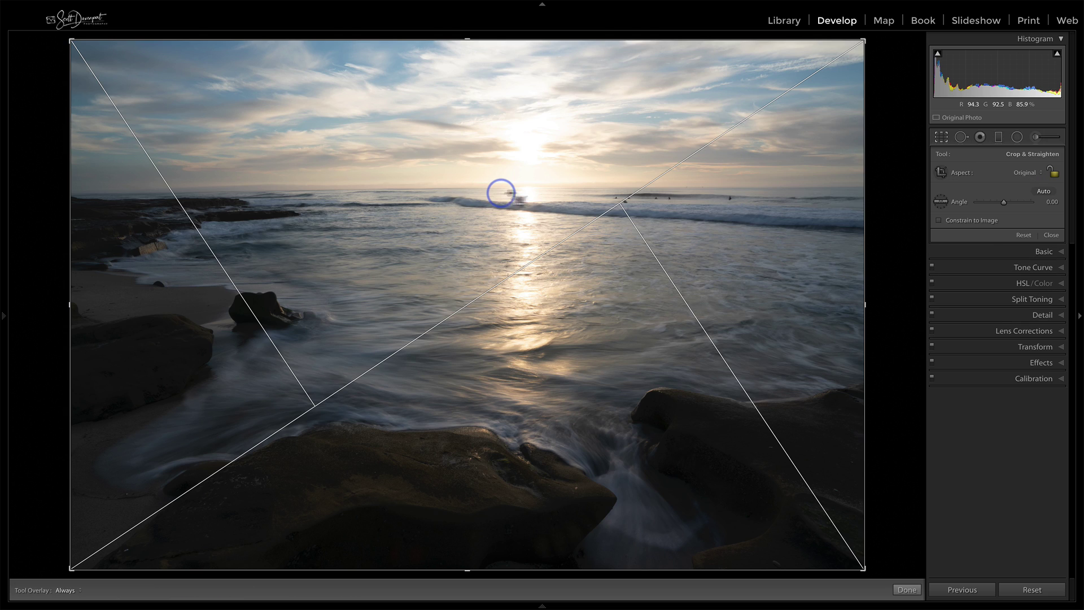
click(1024, 330)
click(953, 377)
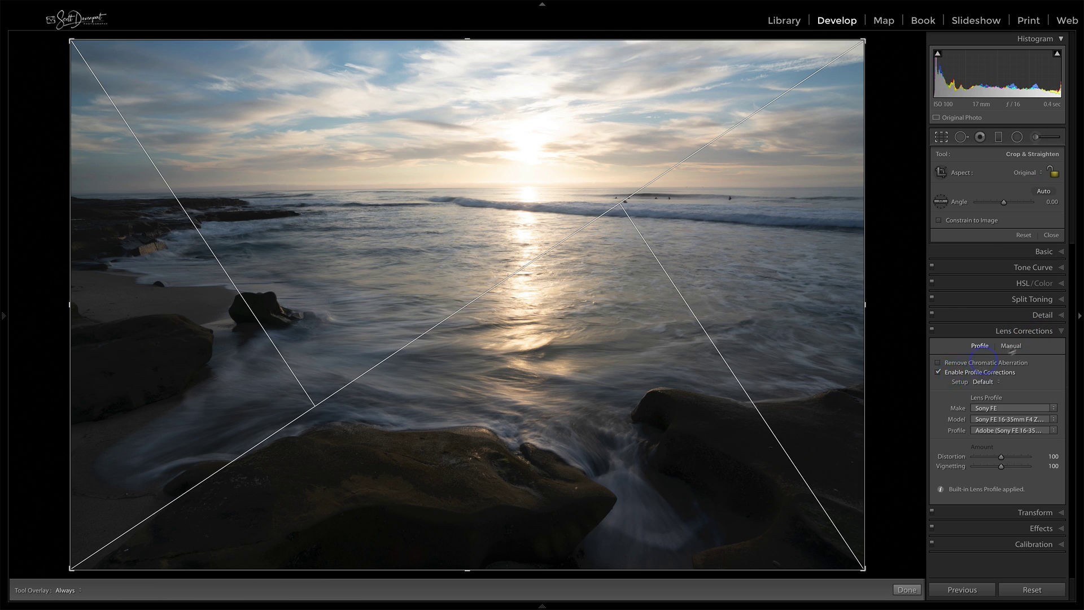
click(1025, 331)
drag(882, 168, 882, 170)
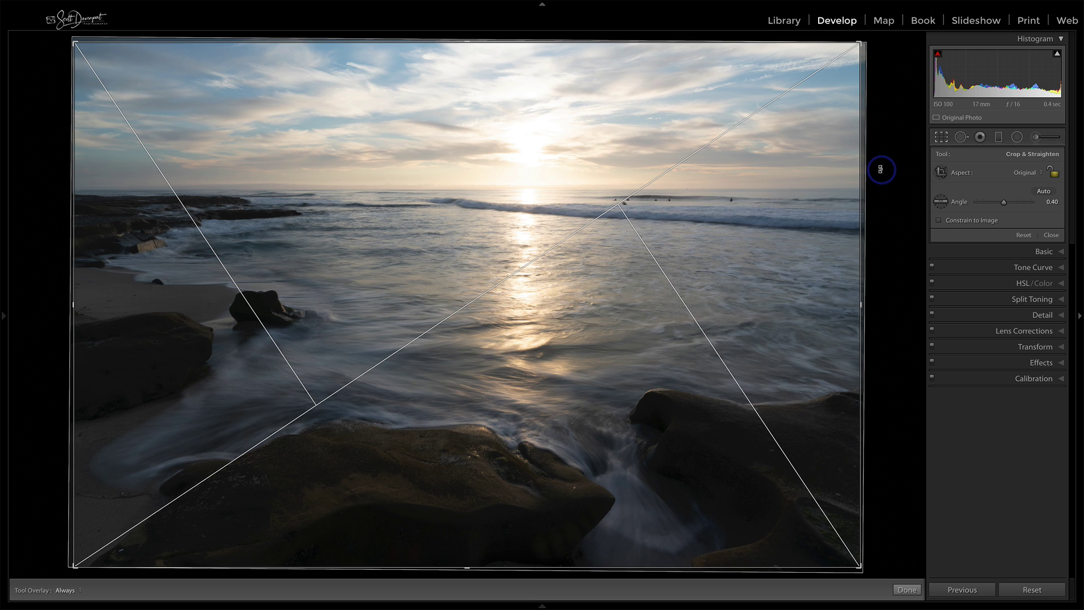
drag(74, 307, 77, 289)
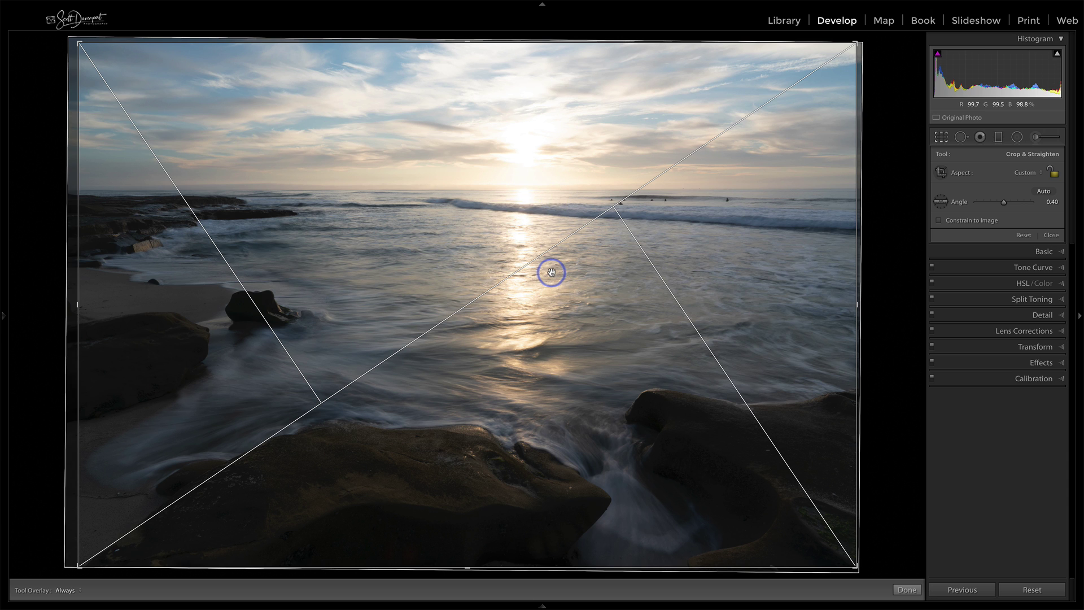
key(Return)
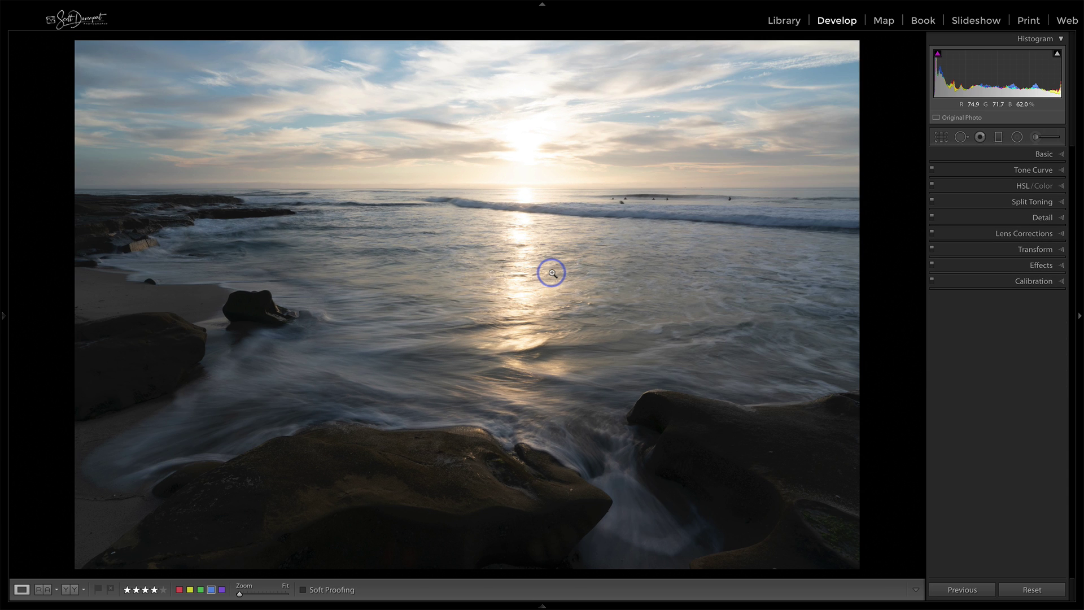
In Heal mode, check the sky with Visualize Spots and heal the dust spot near the top.
key(q)
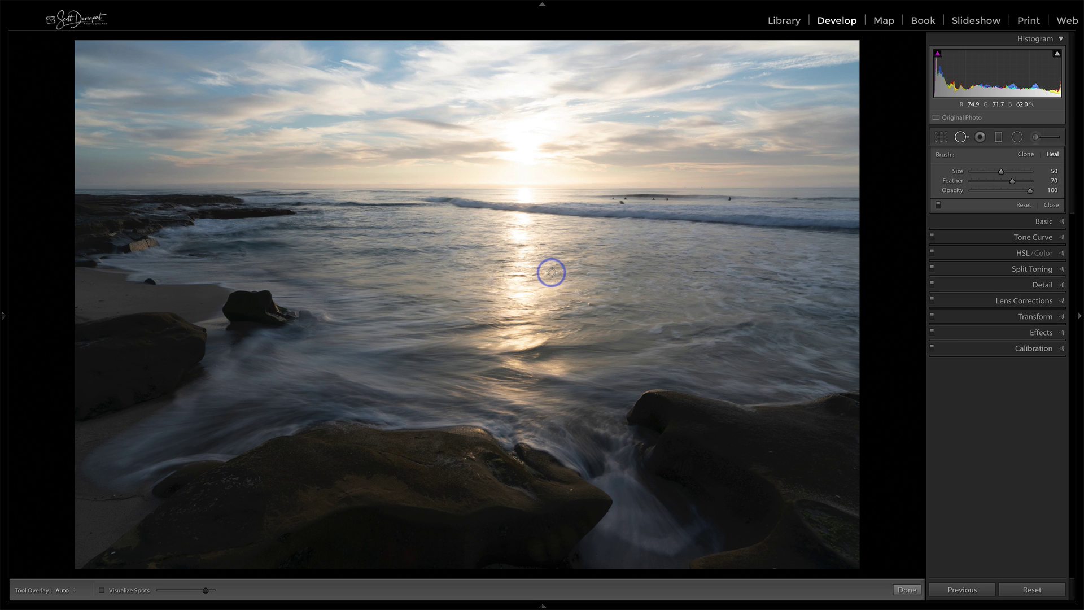
key(a)
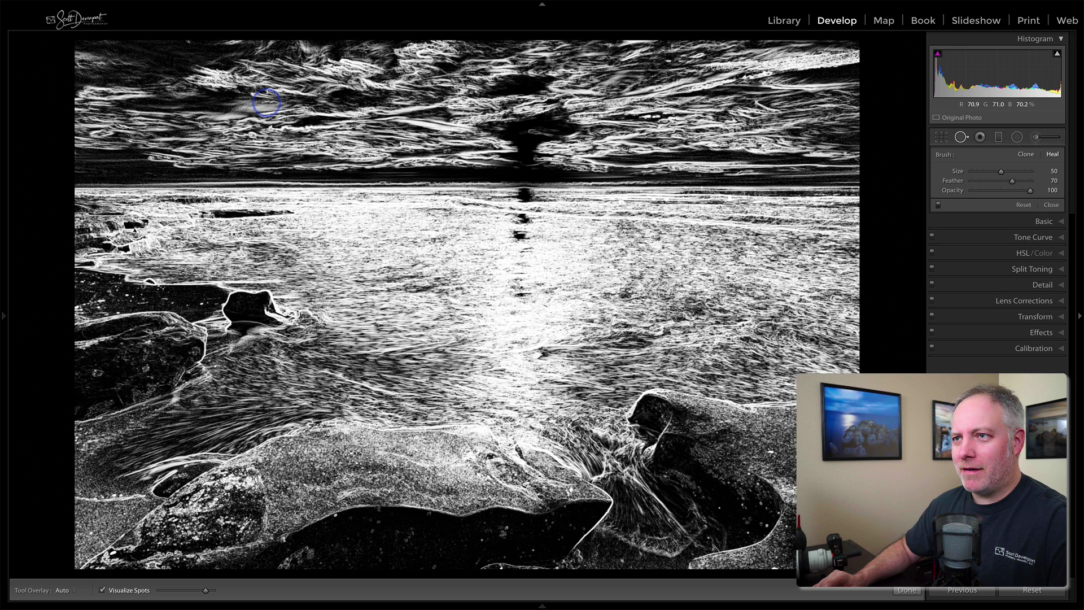
key(a)
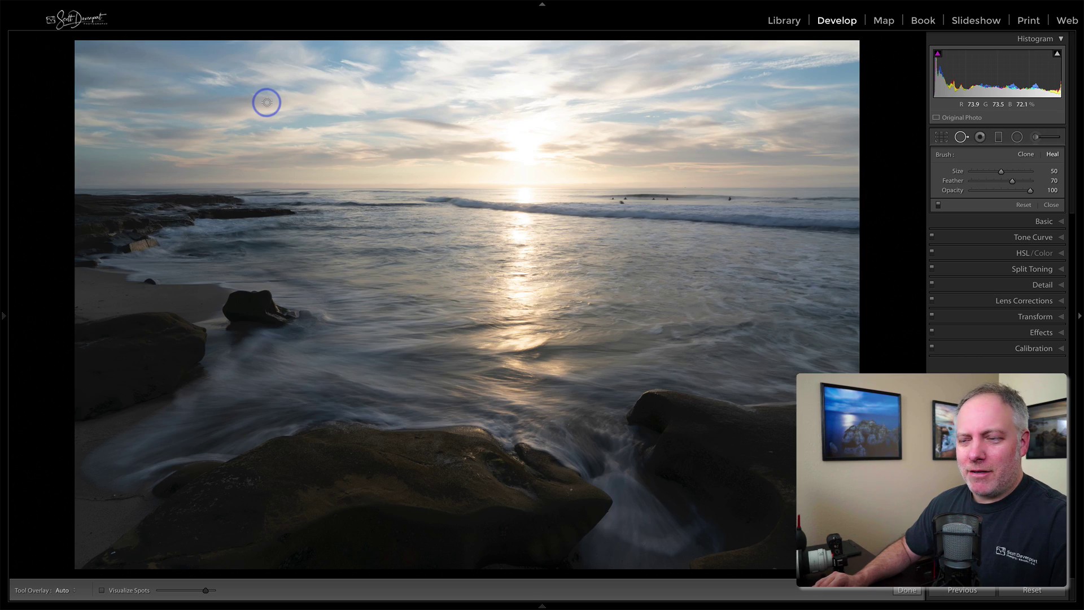
key(z)
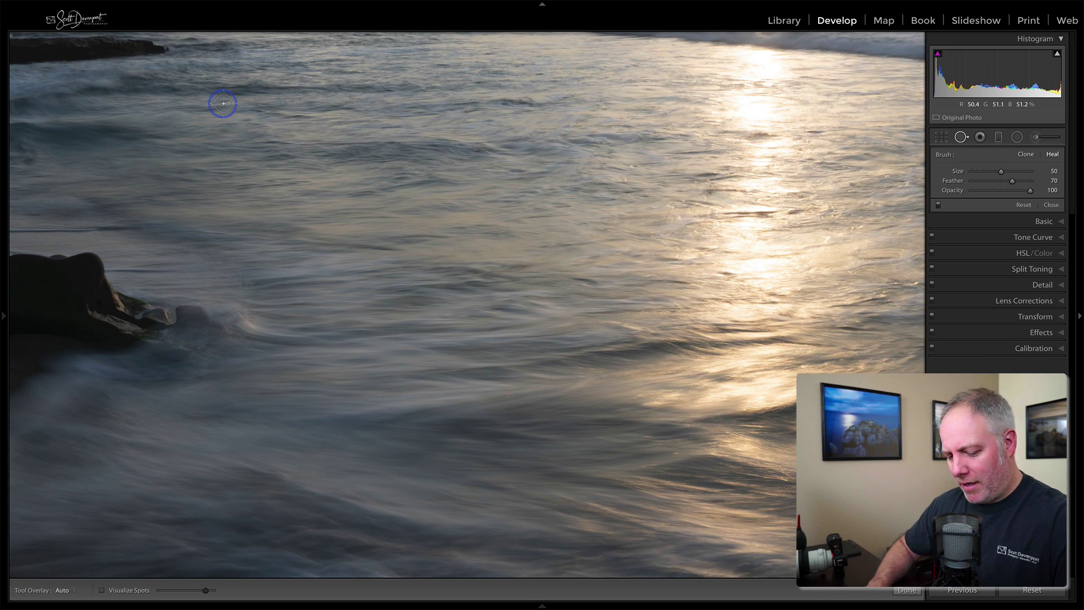
key(z)
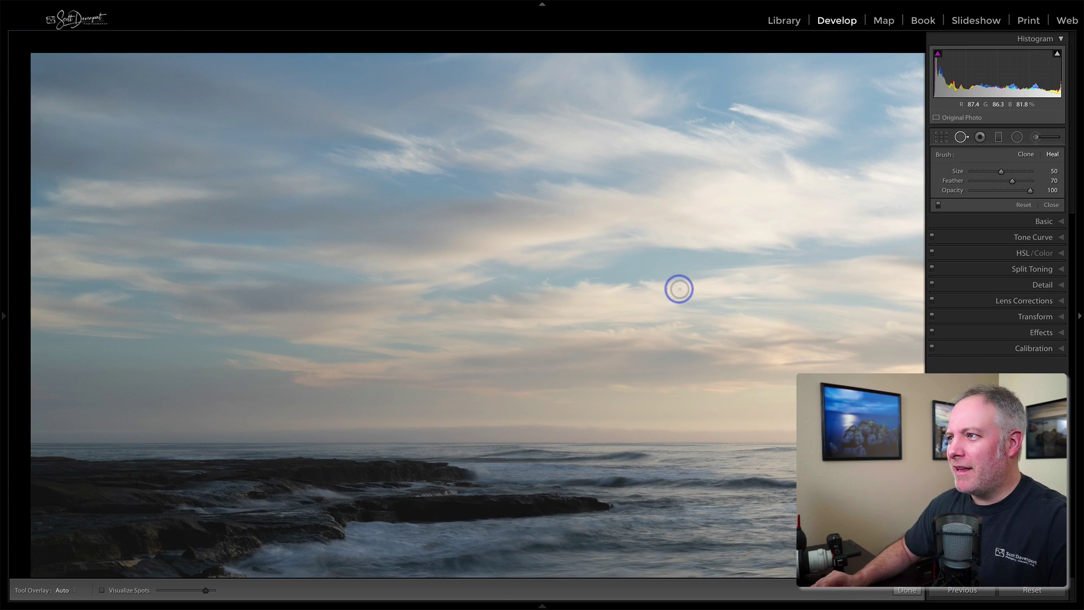
key(a)
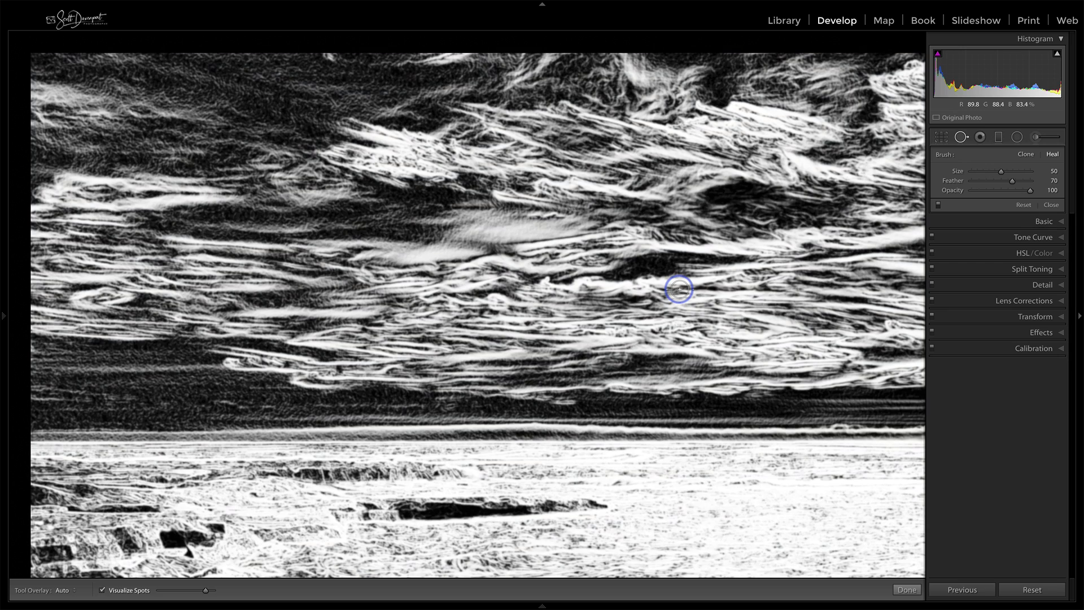
key(a)
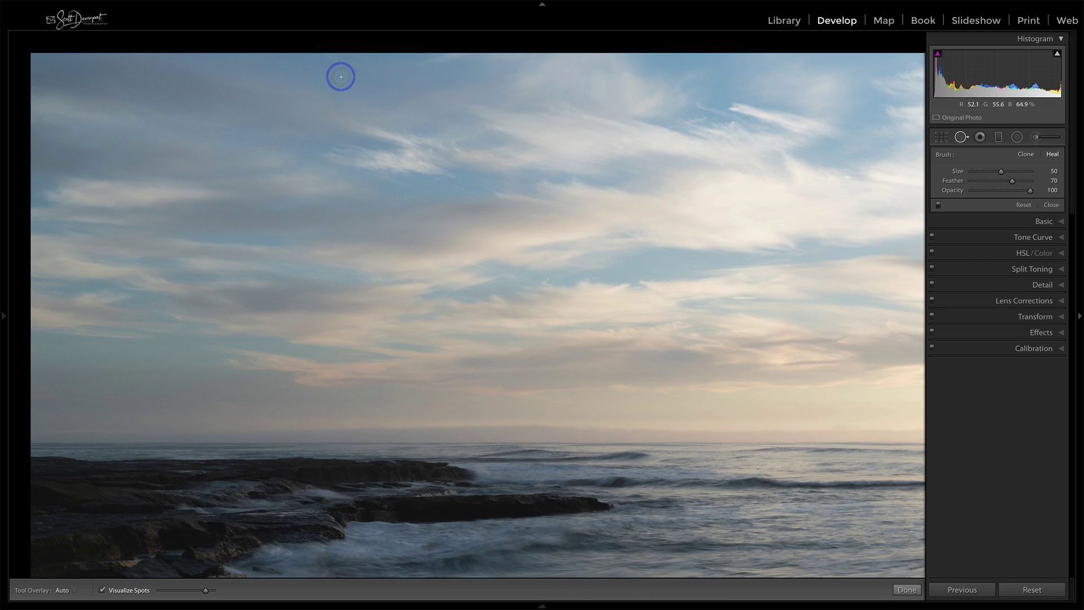
key(a)
click(328, 58)
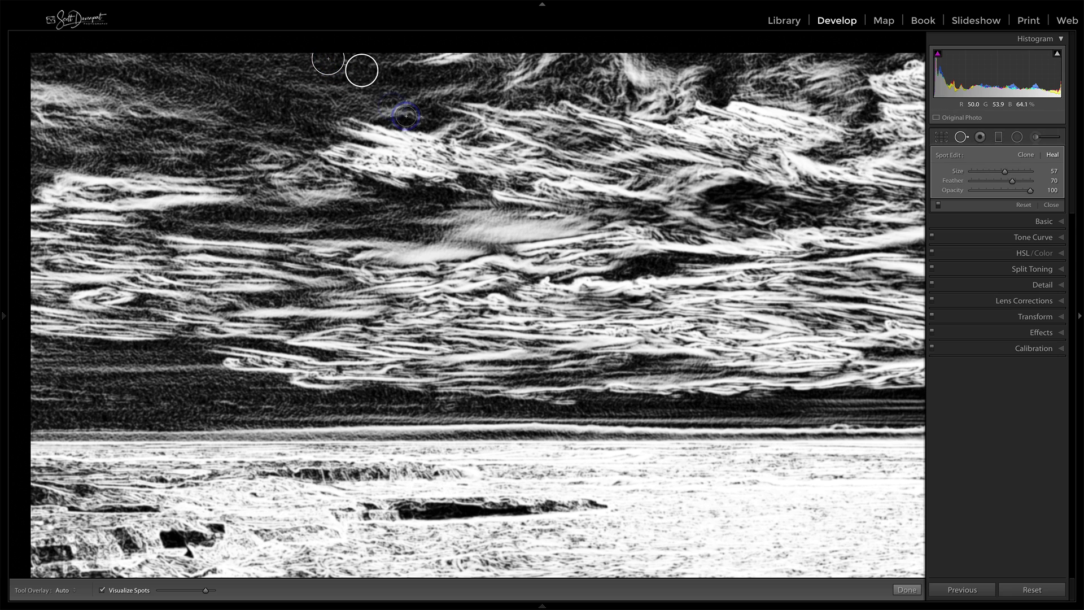
key(a)
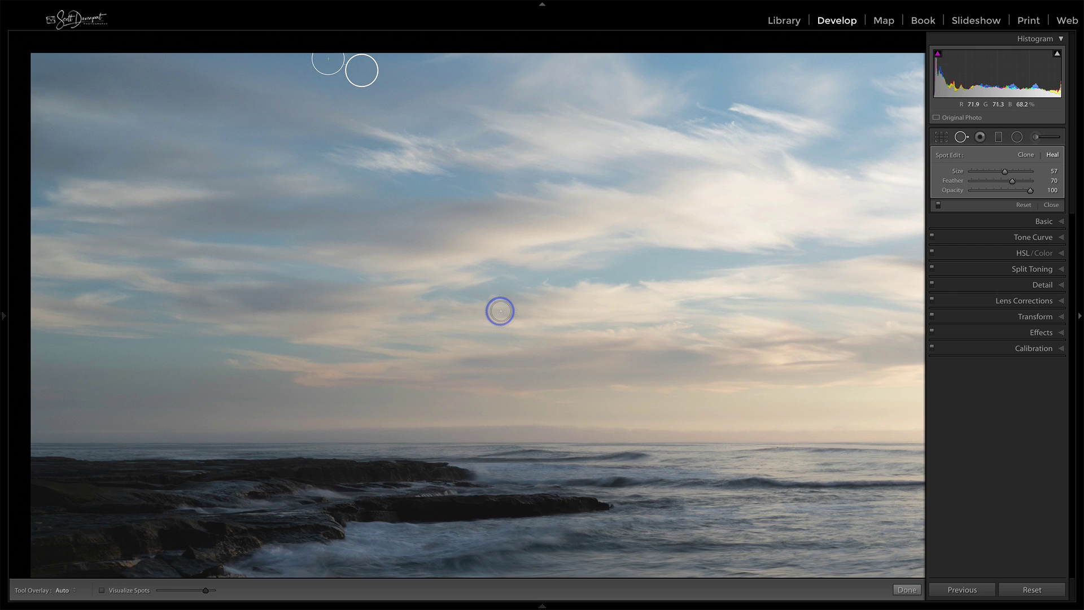
Zoom in on the foreground rock and paint out its white fleck.
key(Right)
key(z)
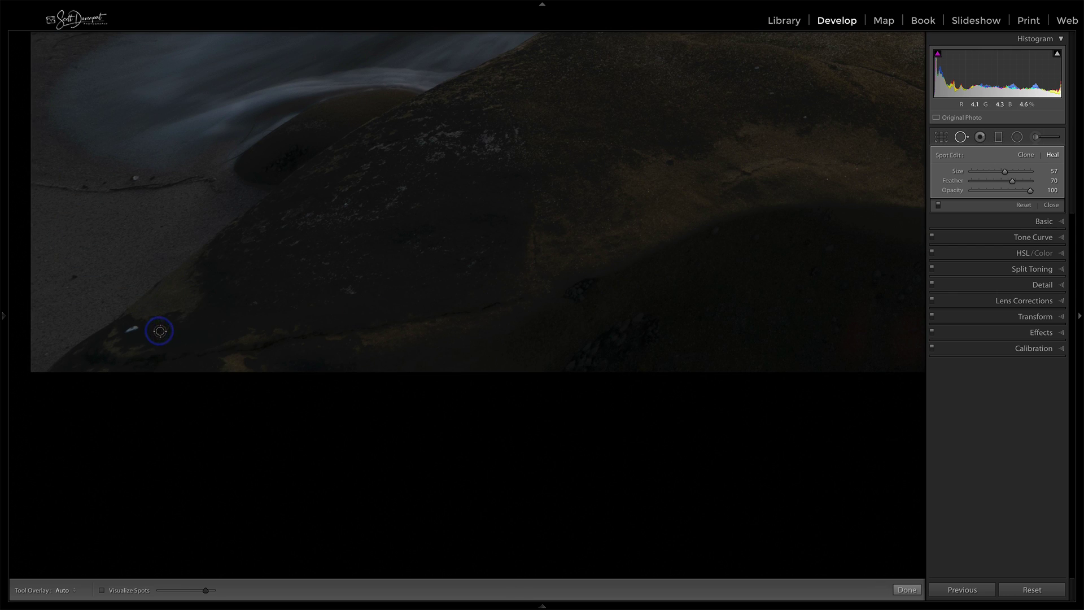
drag(135, 329, 130, 329)
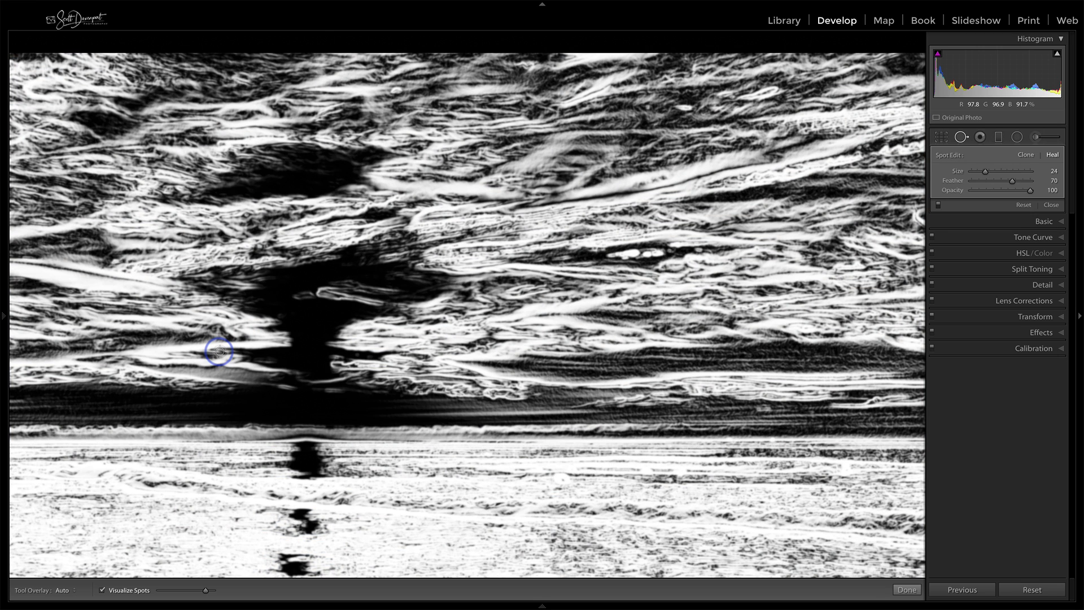
key(a)
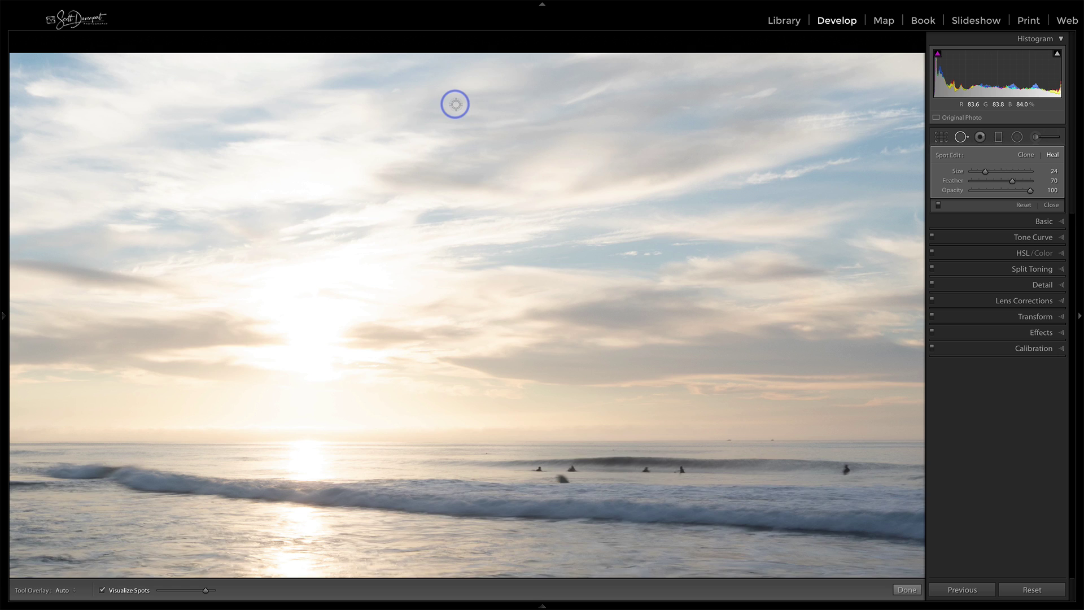
key(a)
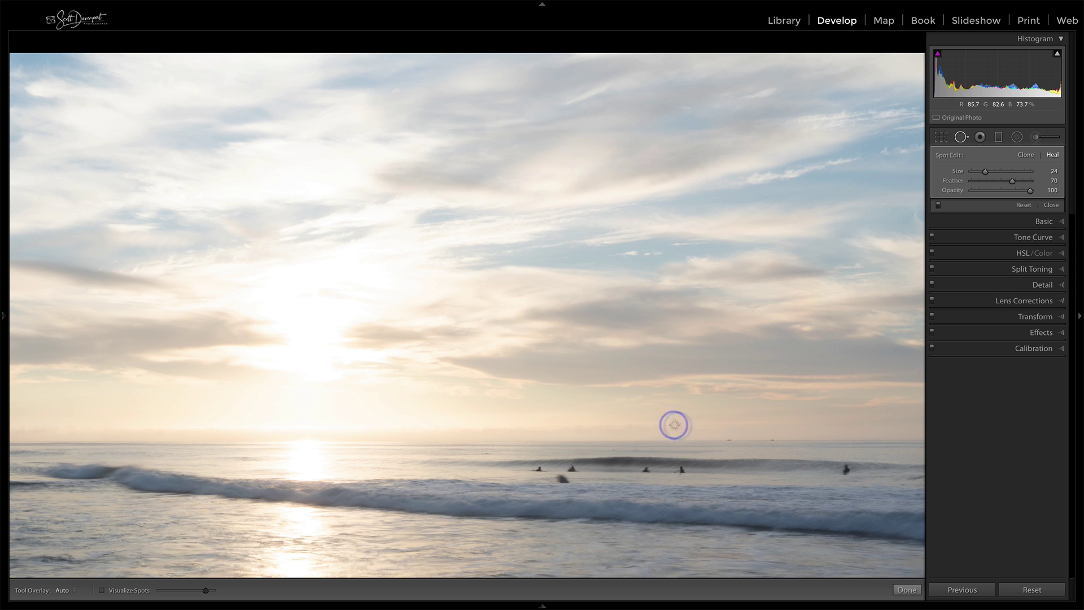
Heal two horizon specks, then try healing the surfer in the wave and delete that spot.
click(729, 441)
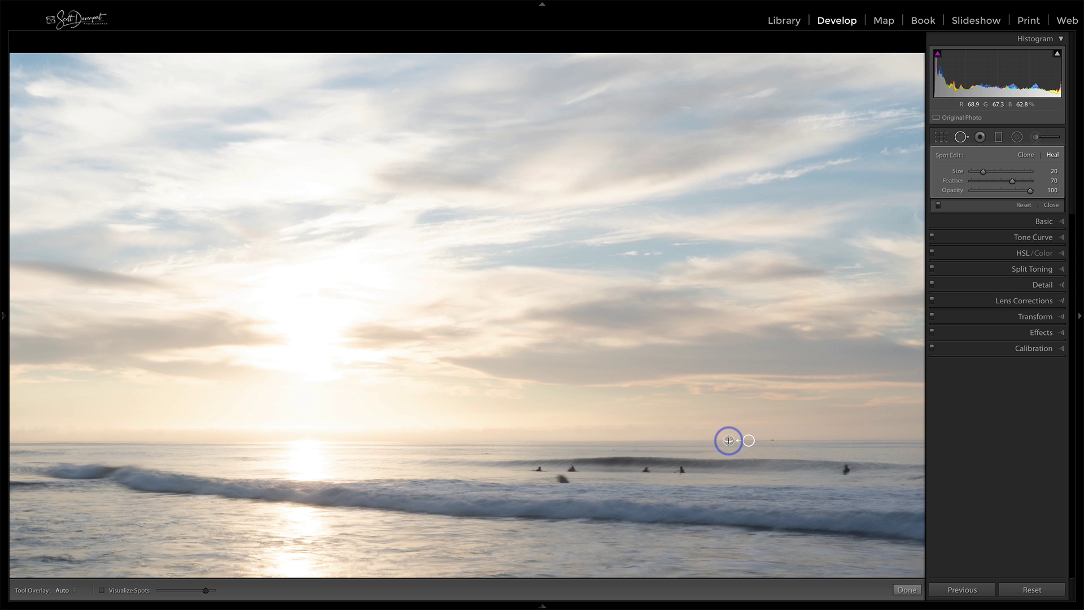
click(772, 440)
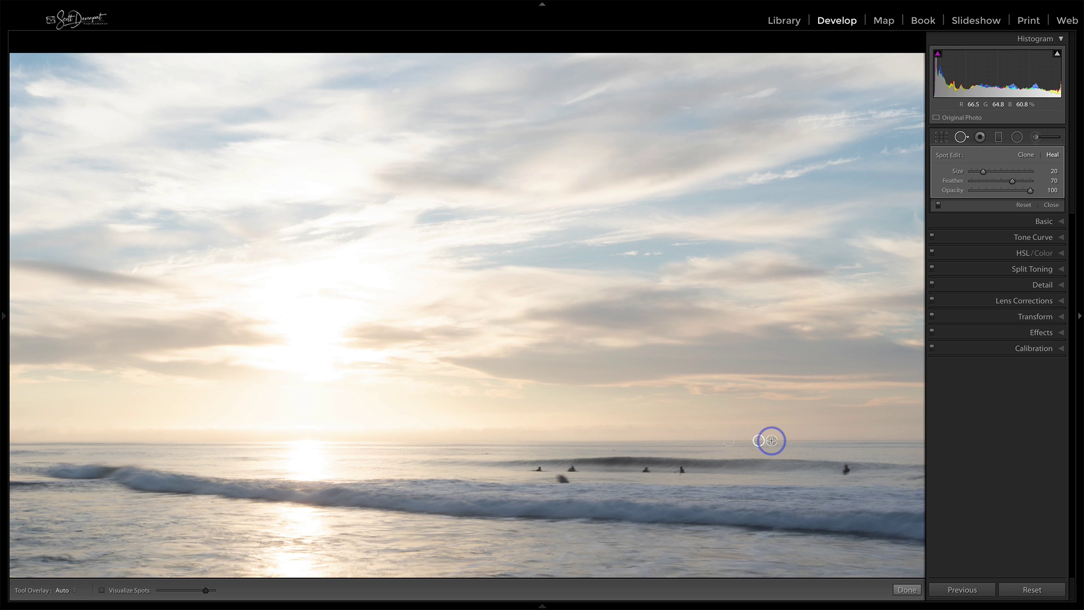
click(562, 477)
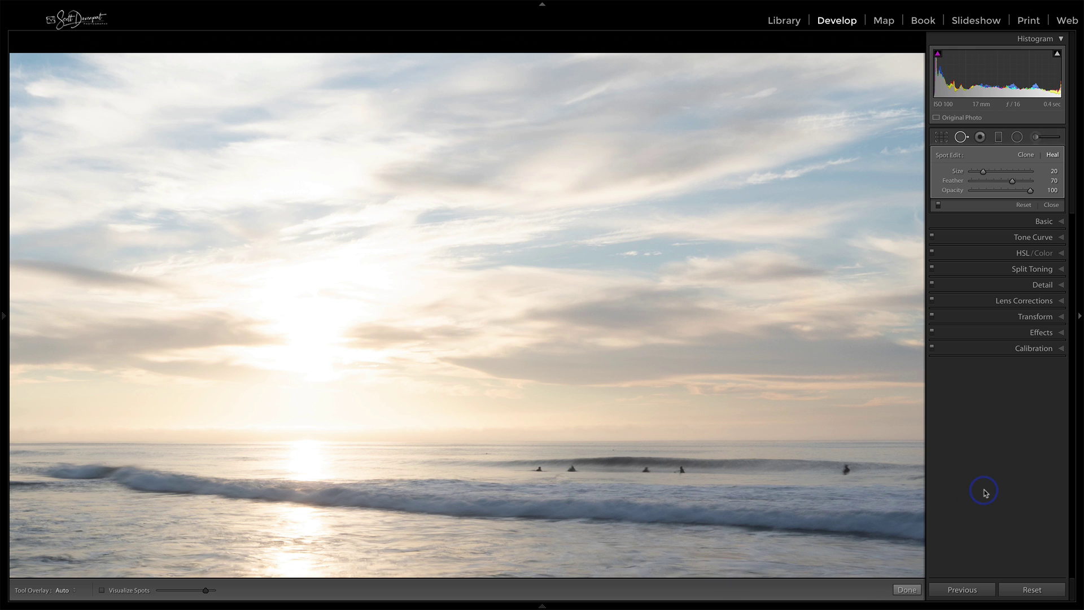
drag(709, 502, 668, 485)
drag(668, 484, 609, 479)
key(Delete)
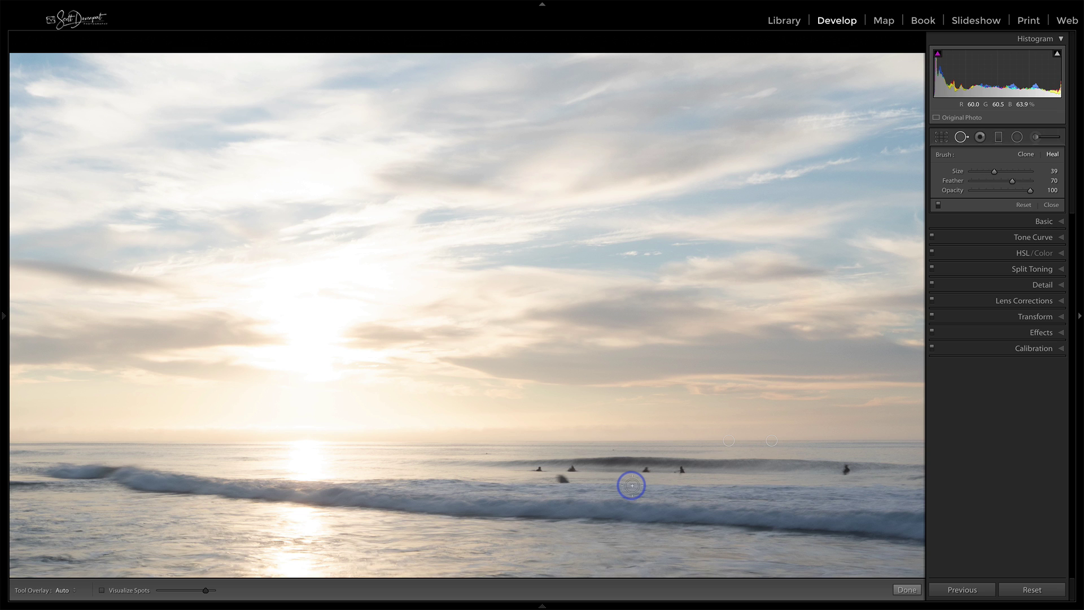
Lower the brush feather to 40 and heal the dark figure in the breaking wave.
key(shift)
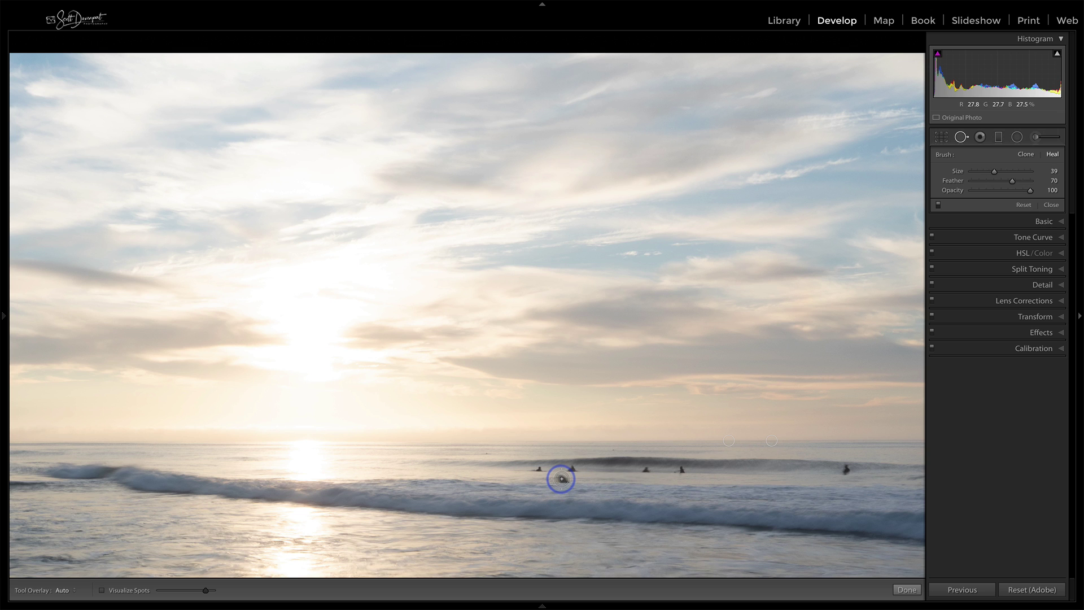
scroll(562, 479, up, 2)
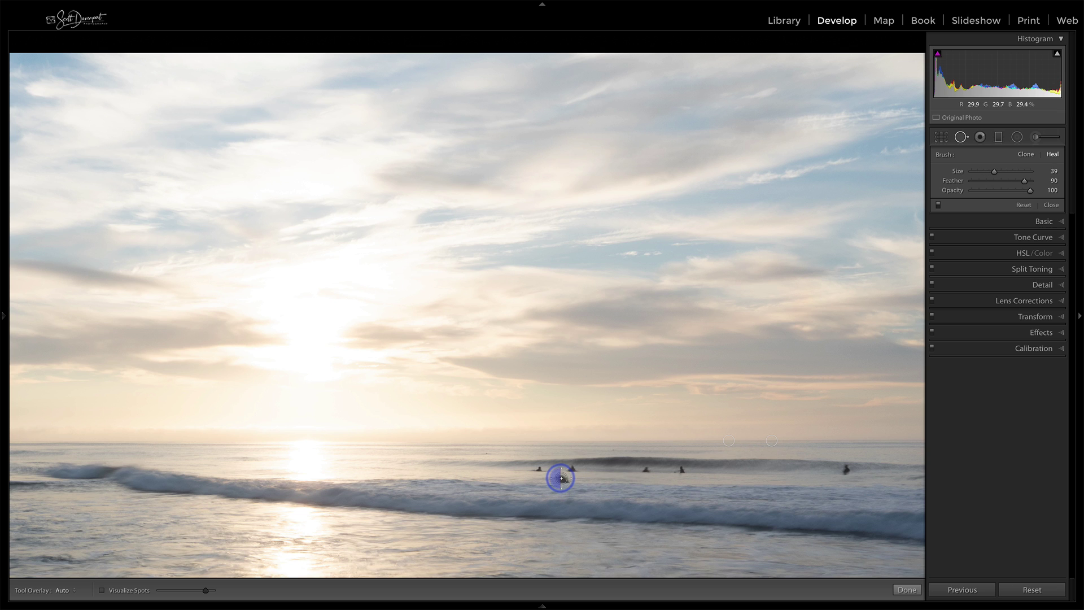
click(562, 479)
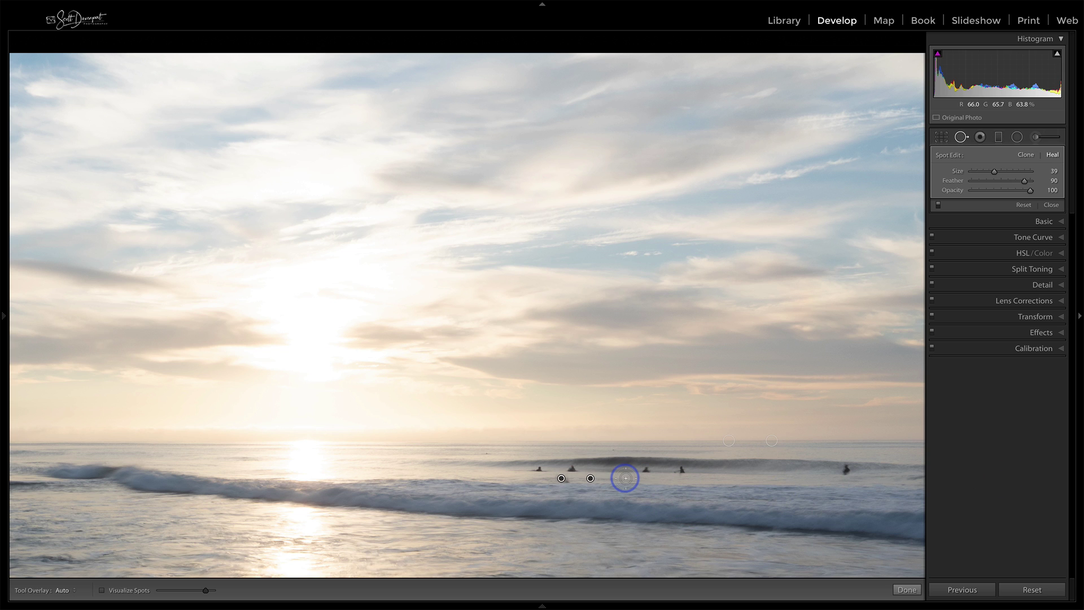
key(Delete)
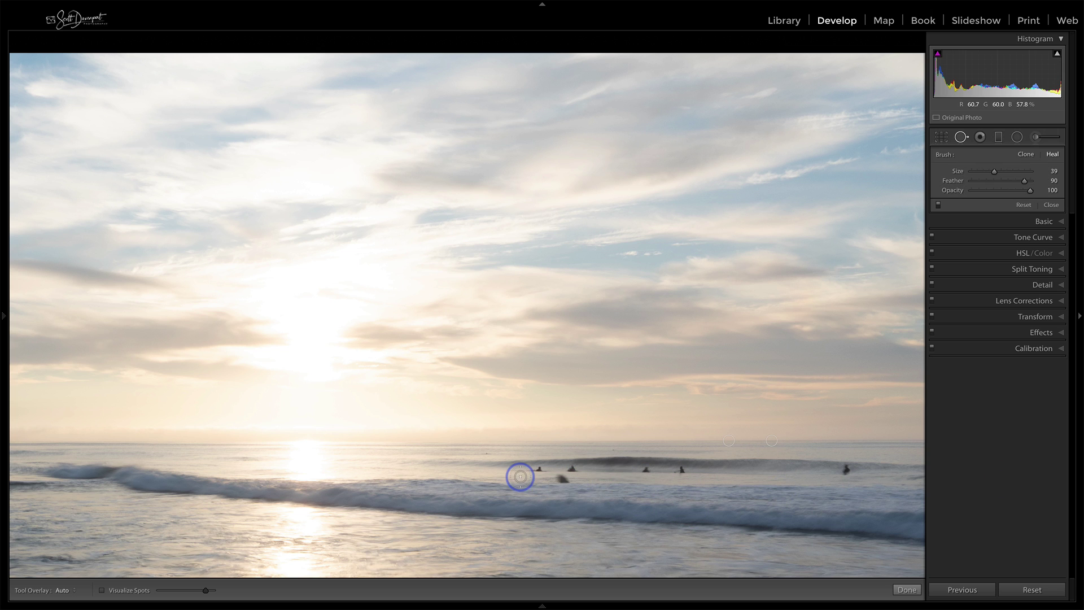
key(shift+bracketleft)
key(shift+bracketleft)
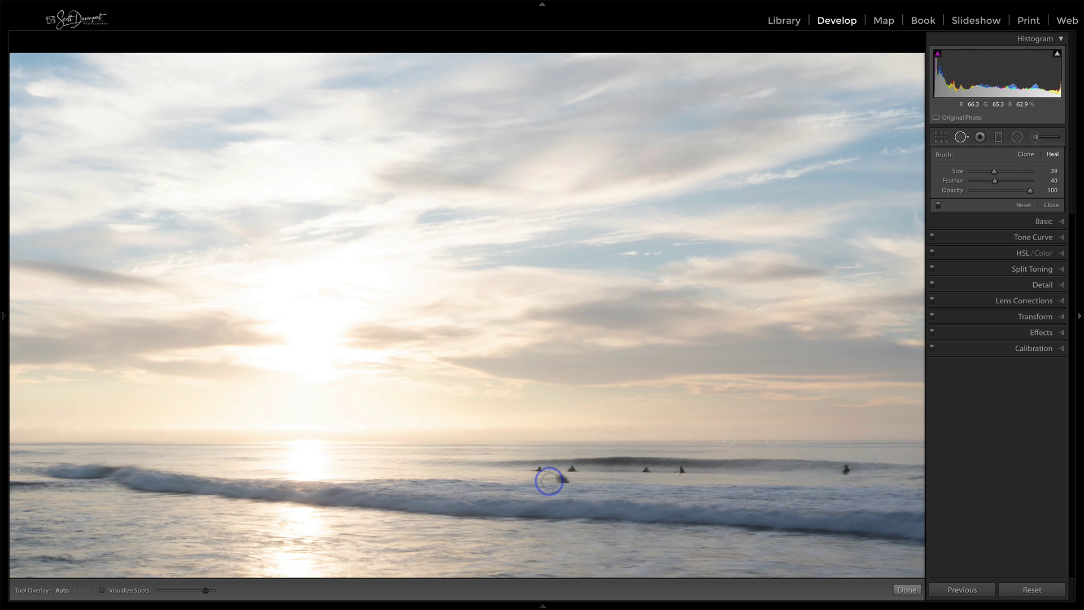
click(561, 479)
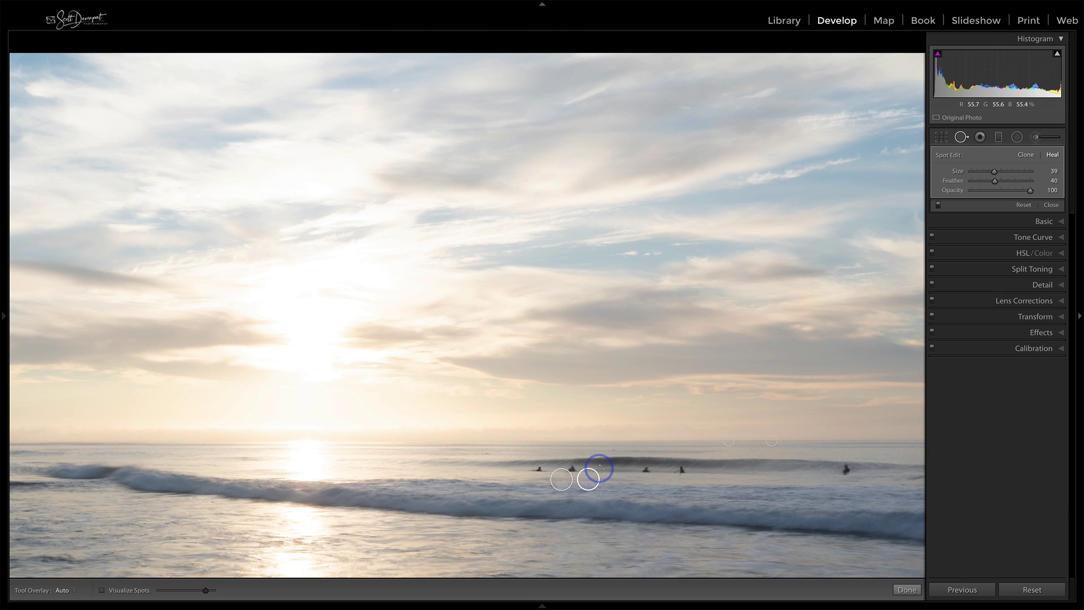
Shrink the brush to size 16 and heal two more small specks on the horizon.
key(bracketleft)
key(bracketleft)
key(bracketleft)
key(bracketleft)
key(bracketleft)
click(602, 450)
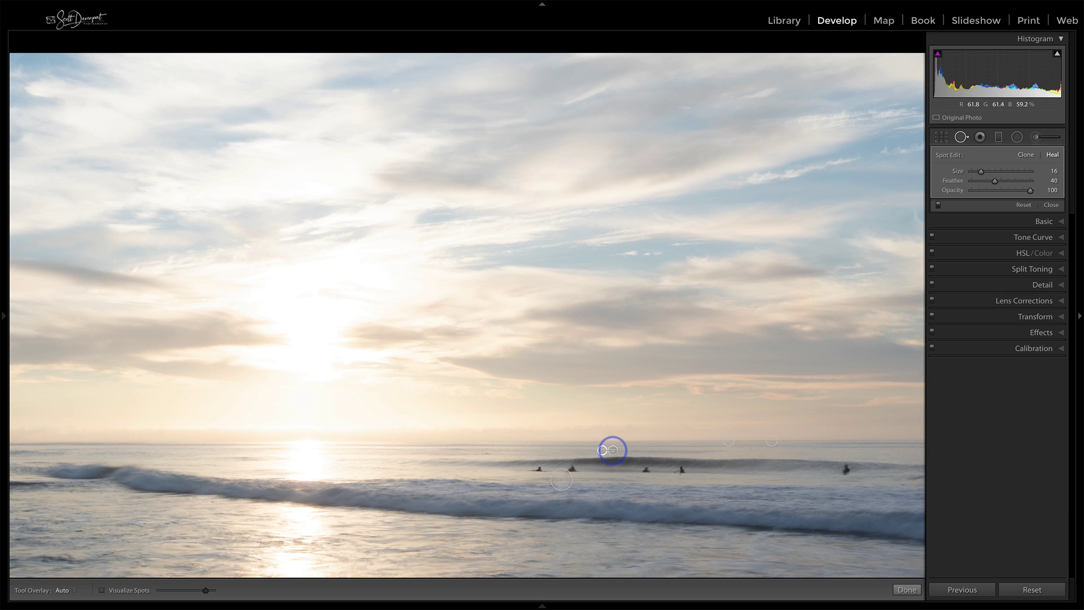
click(476, 452)
Zoom in on the water and rocks and heal a blemish on the rock.
key(z)
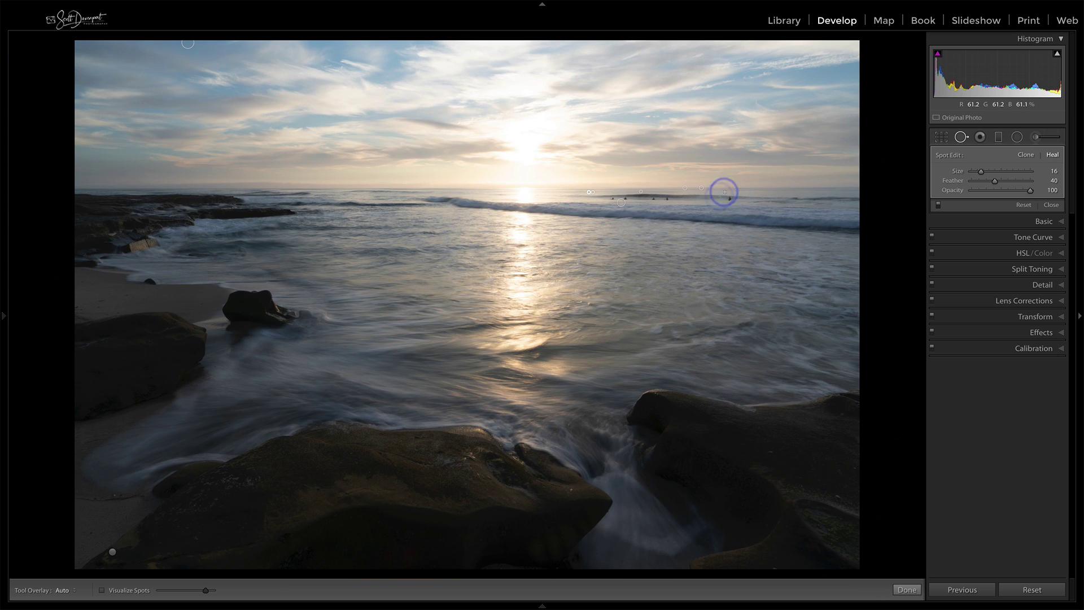
key(z)
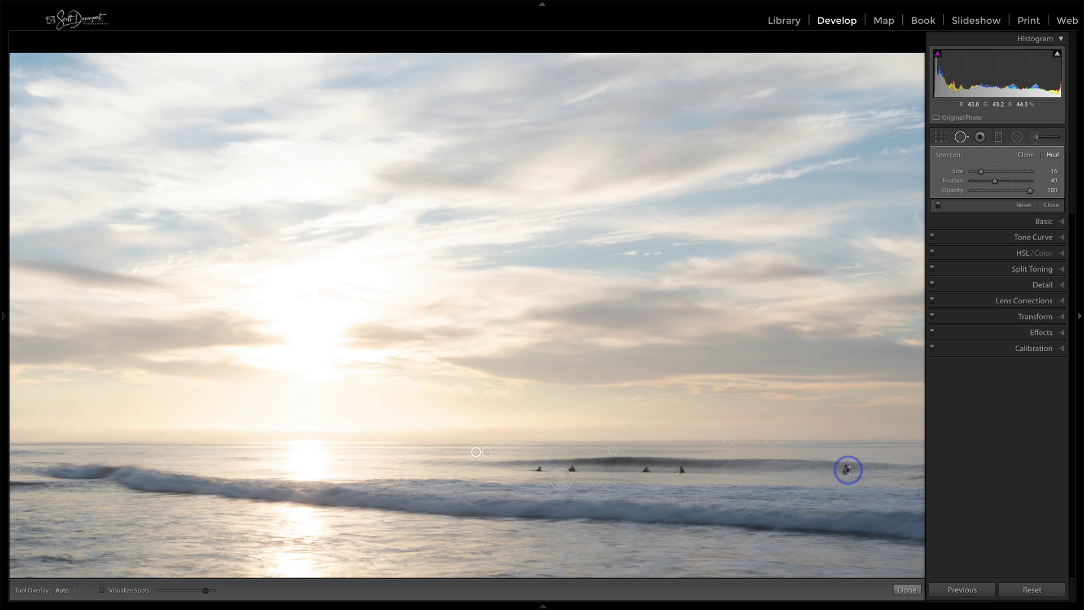
key(z)
key(z)
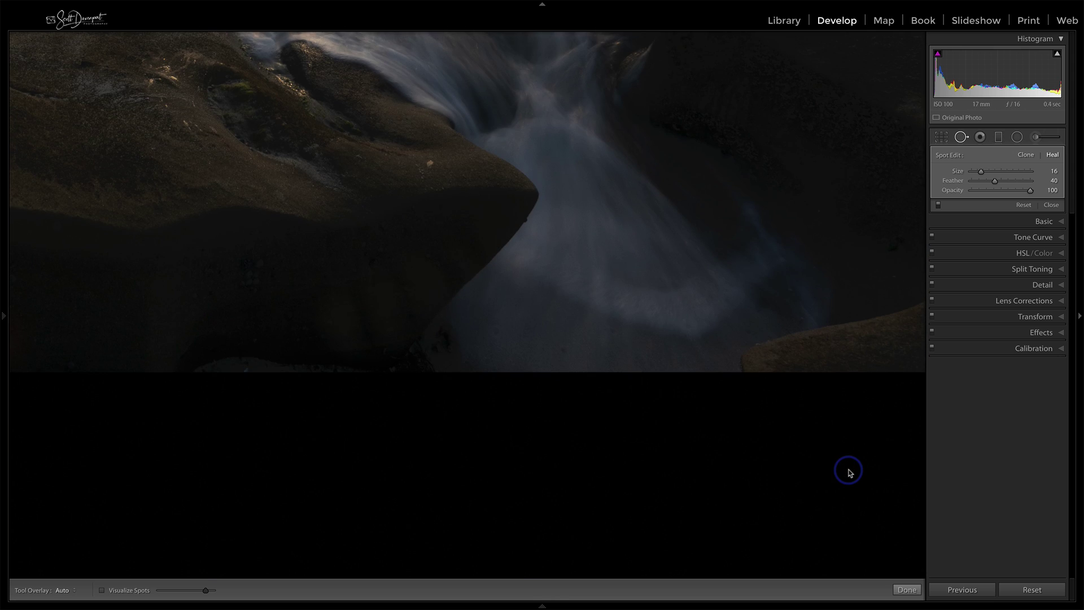
click(428, 164)
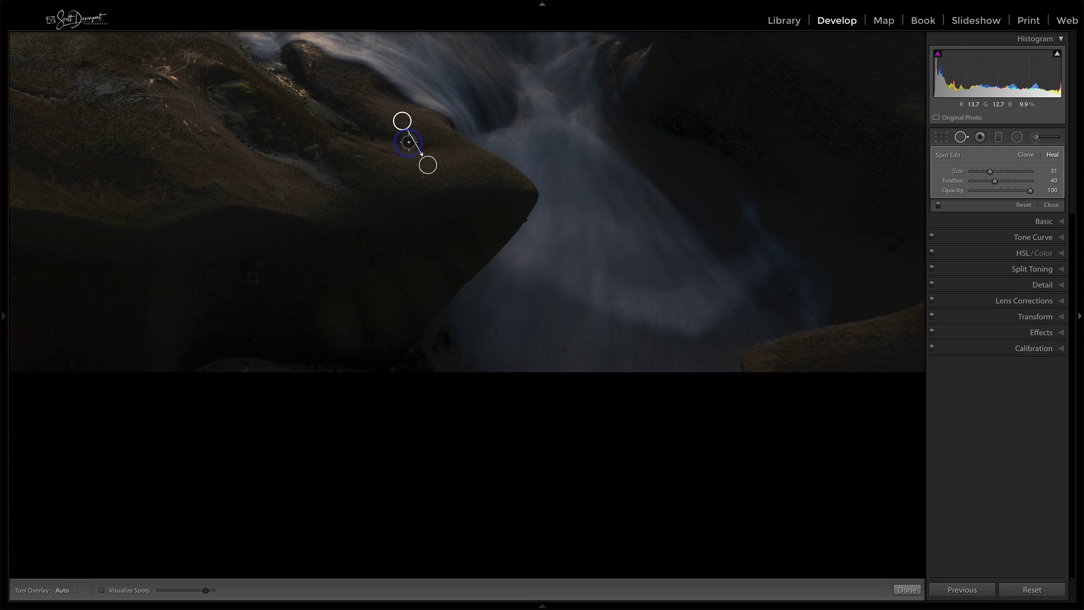
key(Right)
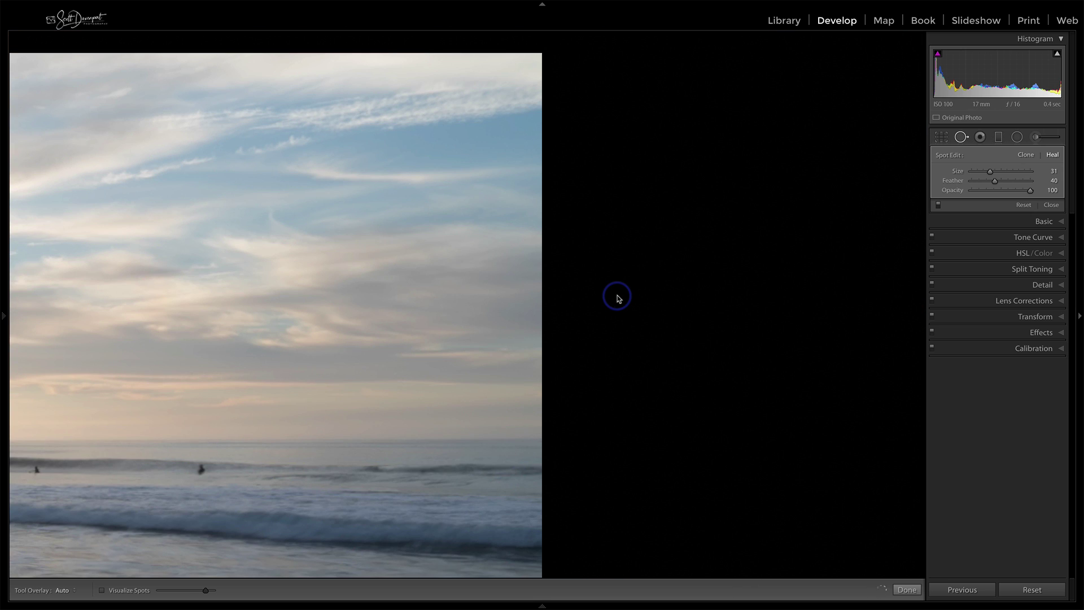
key(a)
key(a)
key(Left)
key(Left)
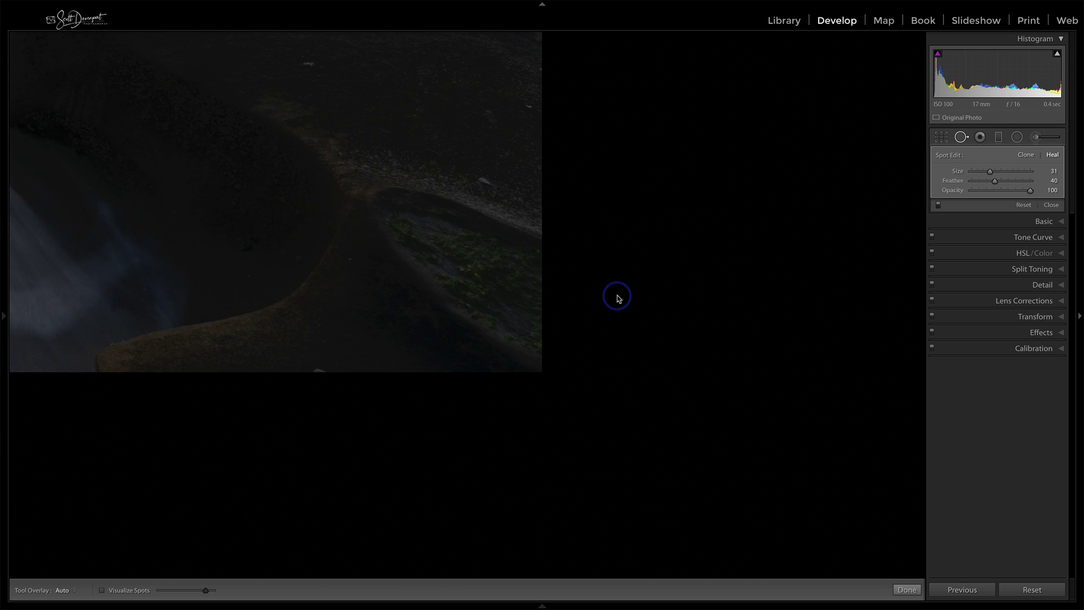
Heal spots at the rock's lower edge and near the top right, then return to the full view.
click(319, 365)
drag(297, 280, 336, 348)
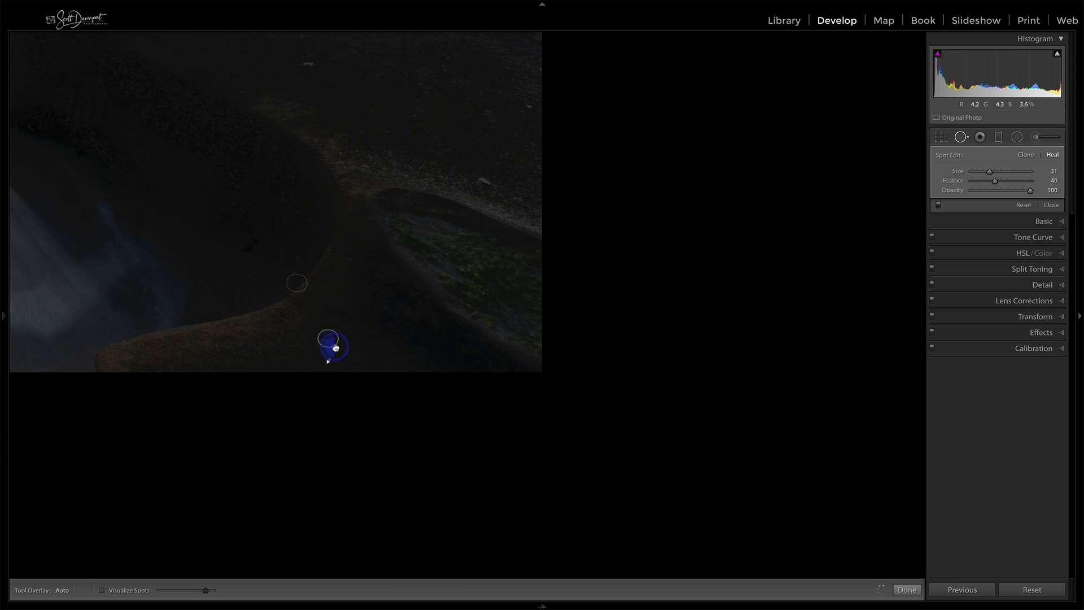
click(530, 104)
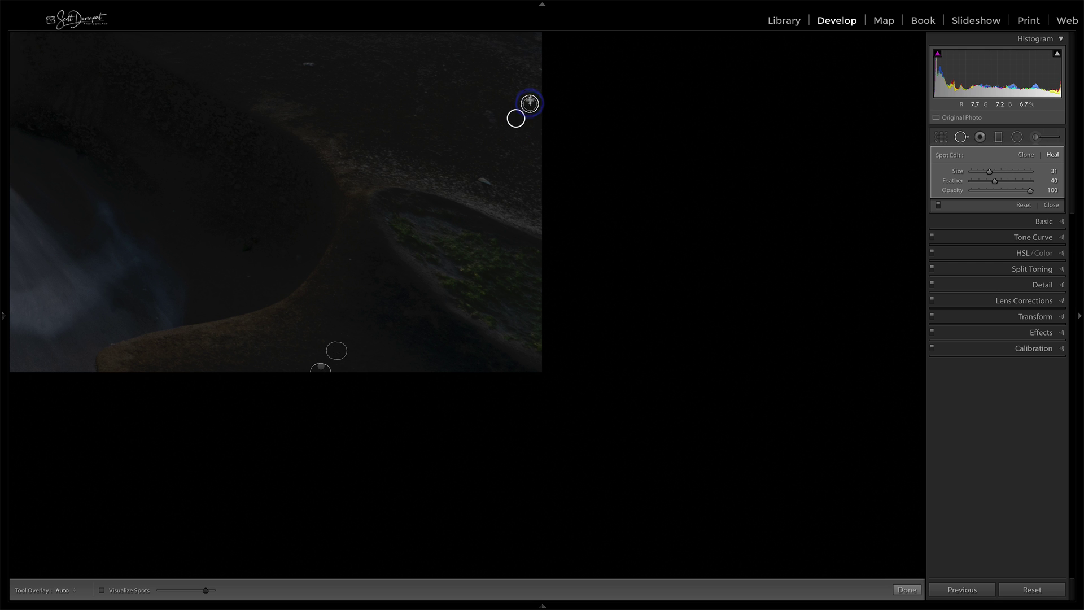
drag(530, 103, 540, 67)
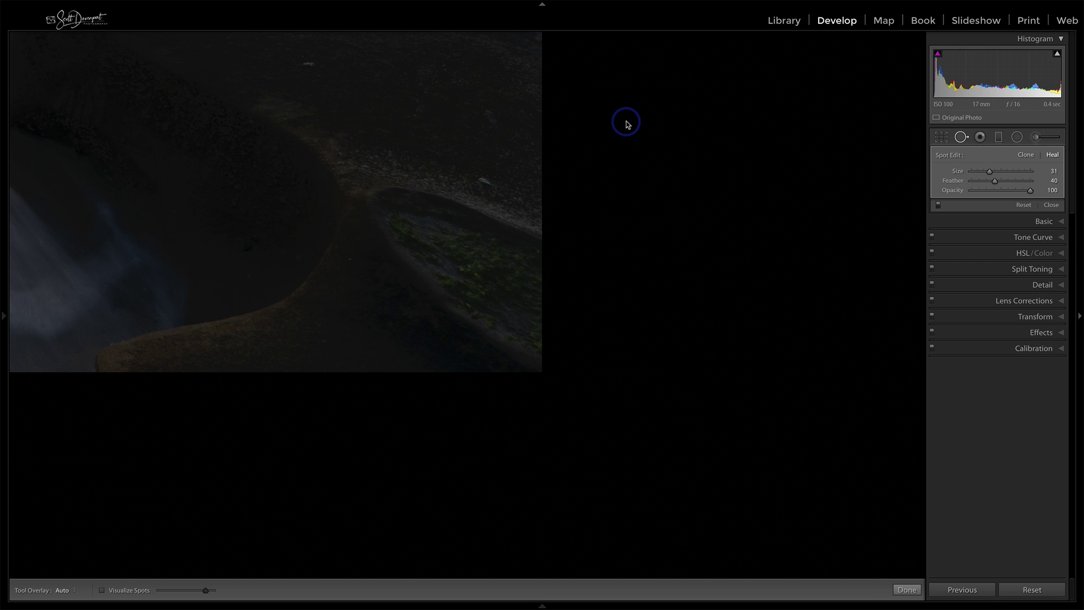
key(z)
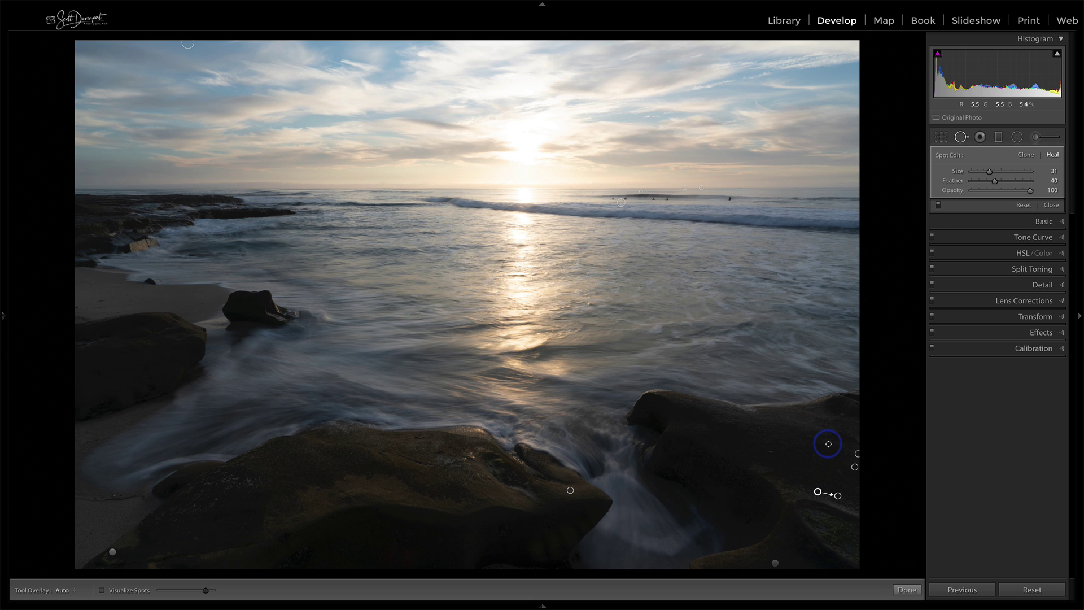
Exit the Spot Removal tool with Q to hide the heal-spot overlays.
key(q)
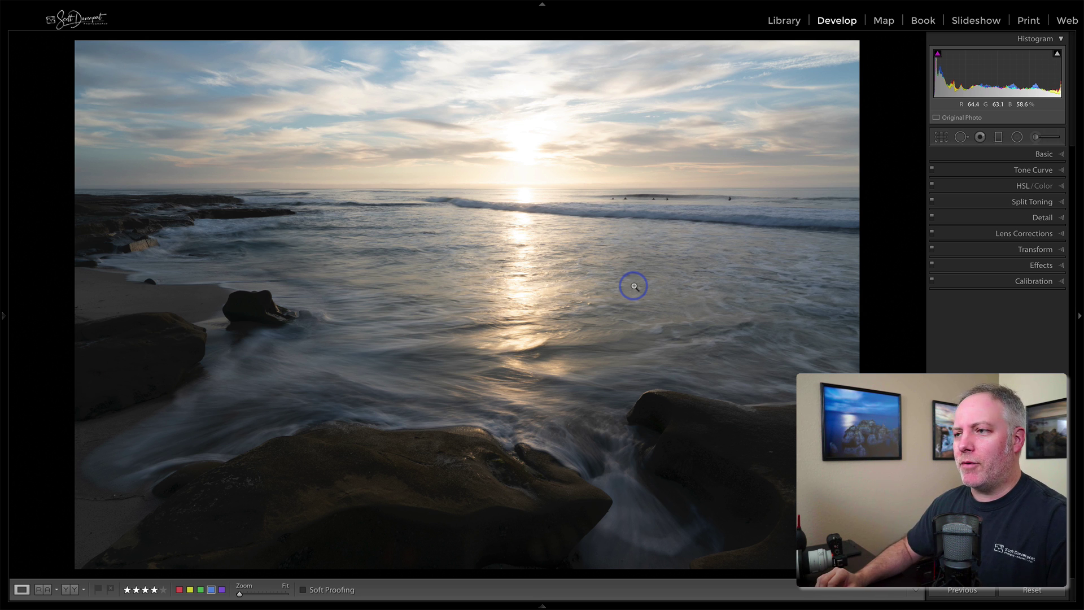
Turn on the highlight clipping warning and drag Highlights in the Basic panel to -33.
click(1042, 154)
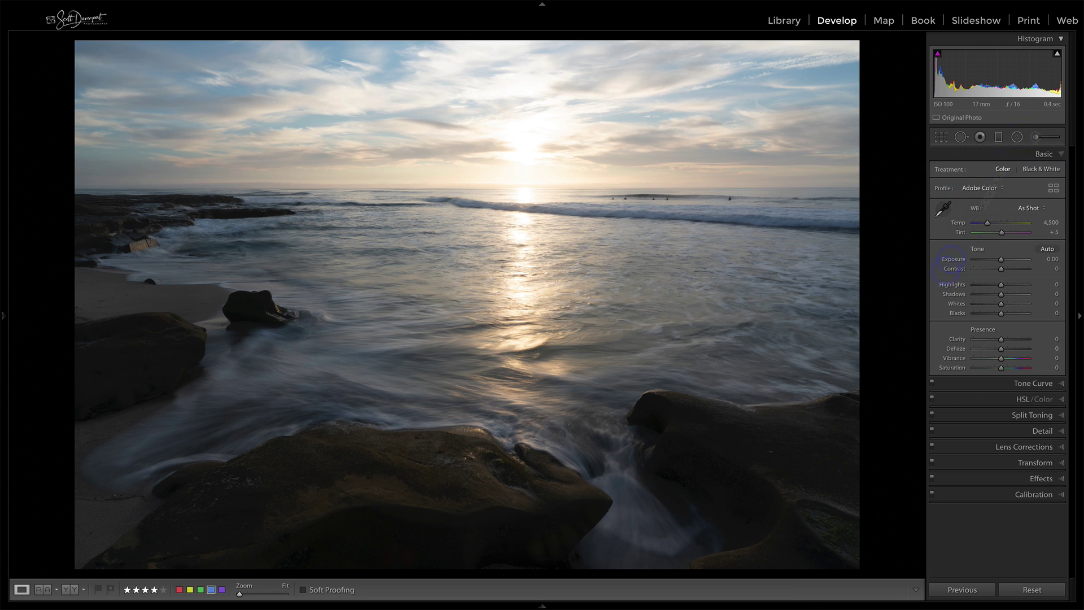
click(1056, 55)
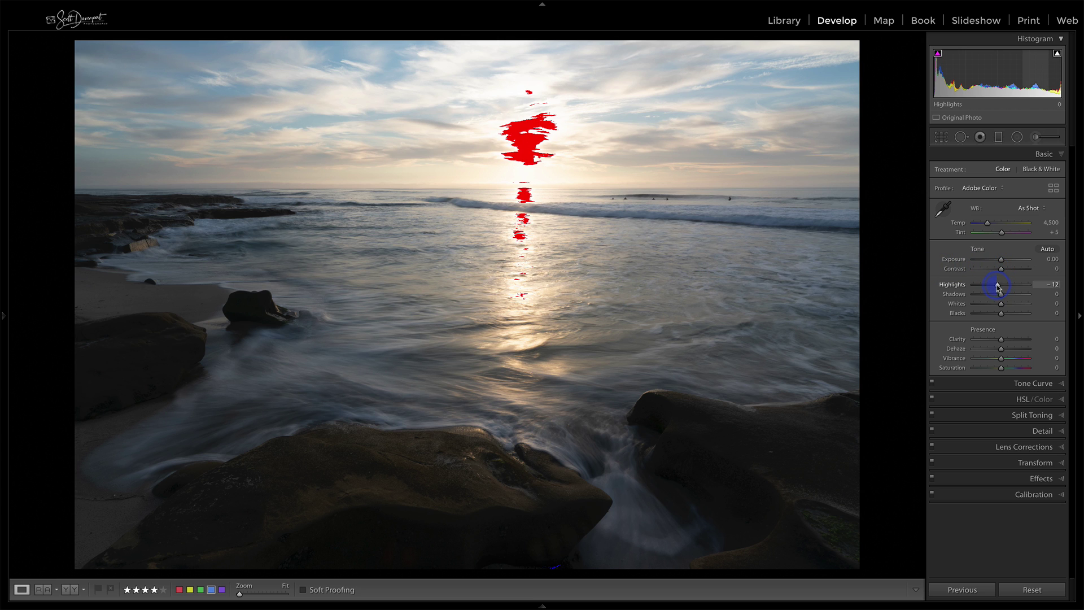
drag(998, 285, 993, 286)
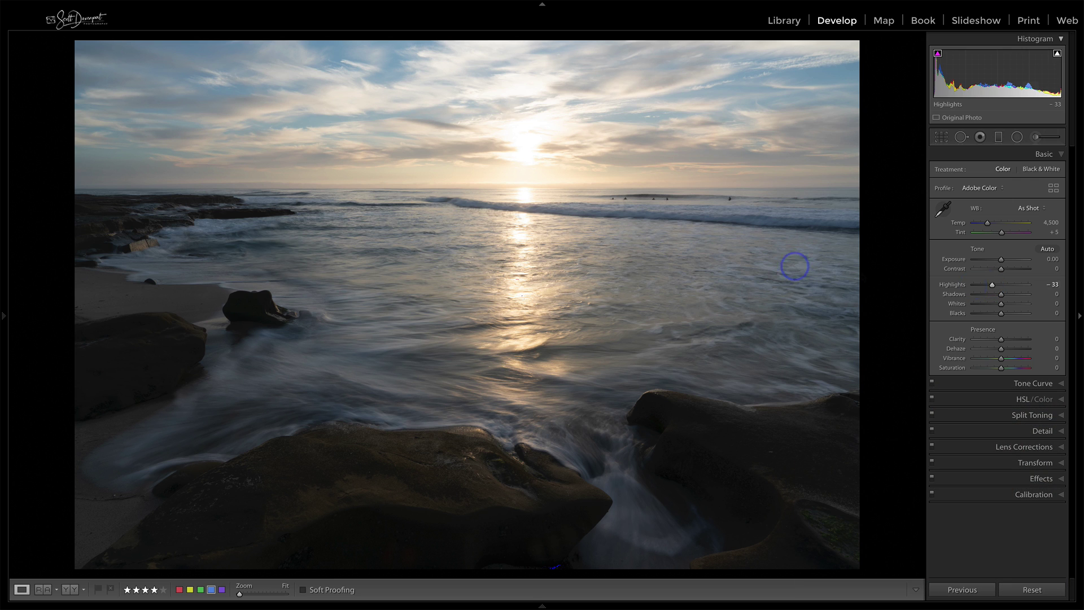
Edit a copy with Lightroom adjustments in Luminar 3 as a 16-bit ProPhoto RGB TIFF.
right_click(433, 209)
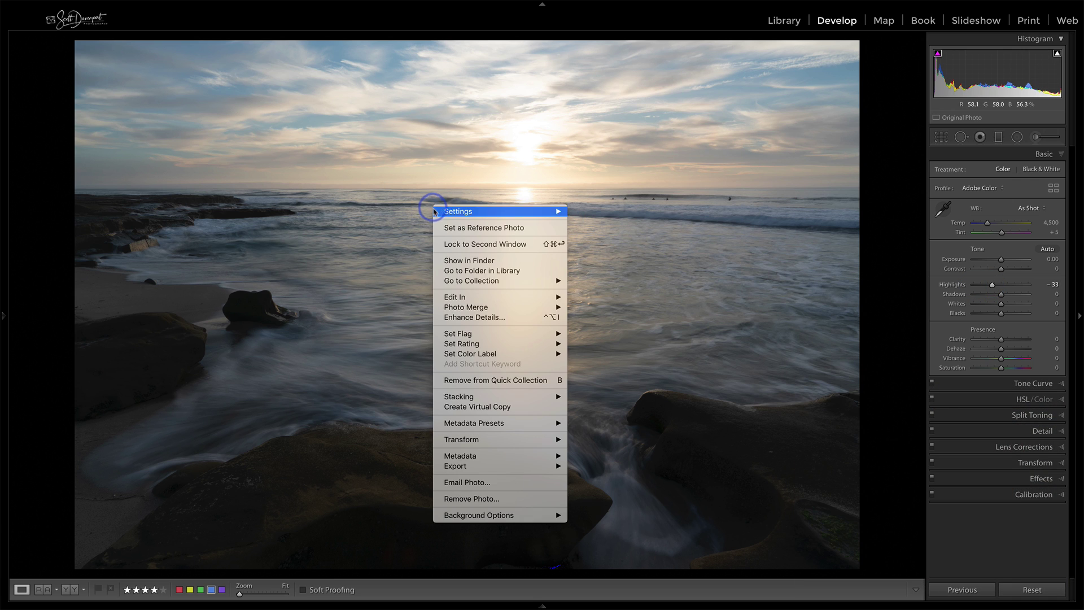
mouse_move(453, 297)
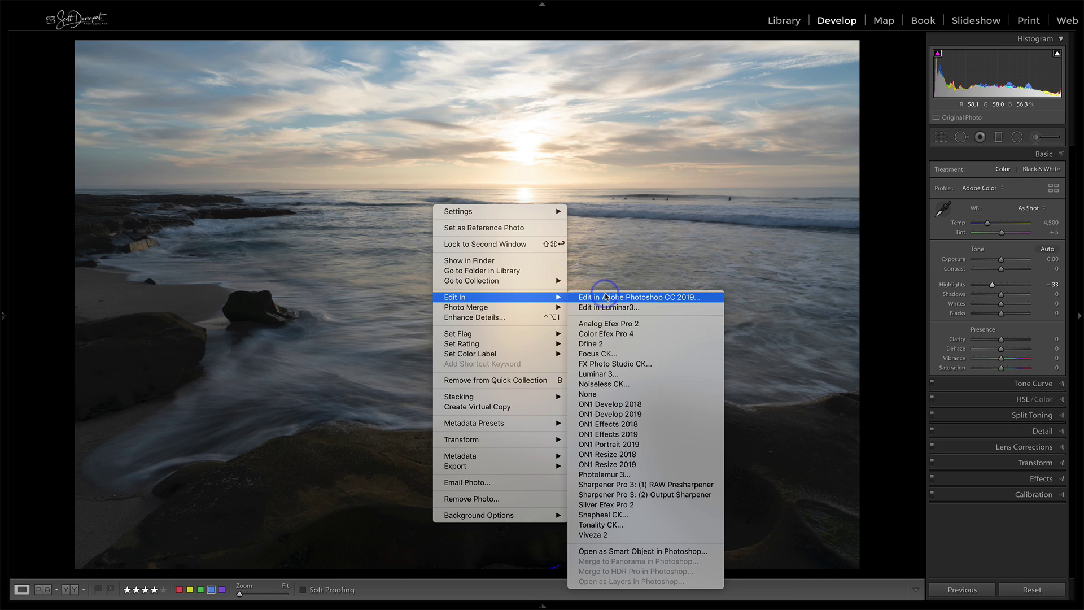
click(607, 375)
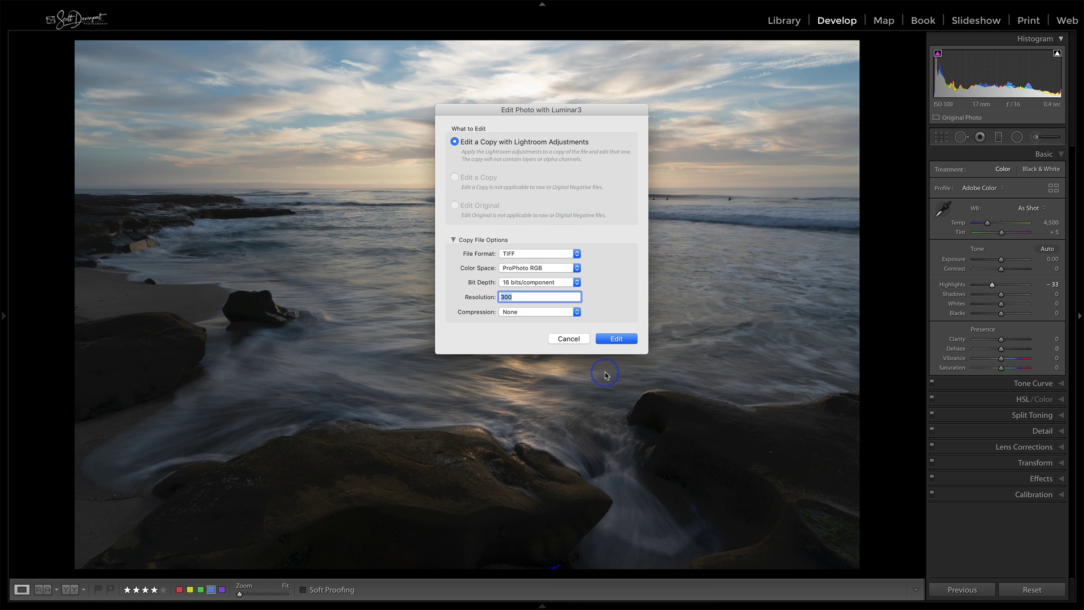
click(615, 339)
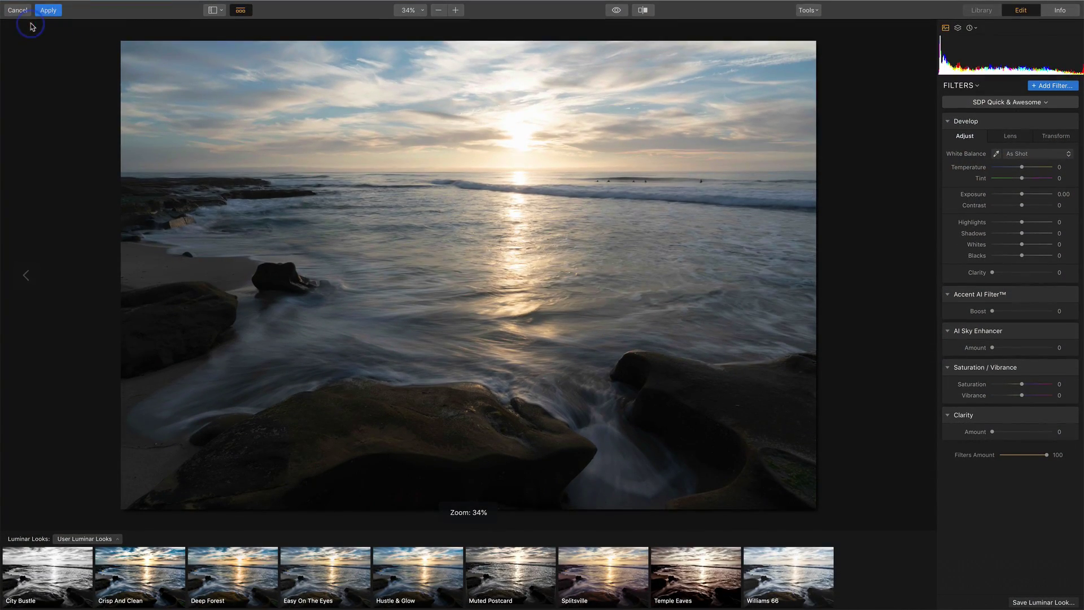
Hide the Luminar Looks filmstrip and collapse the histogram.
click(680, 229)
click(241, 10)
click(536, 226)
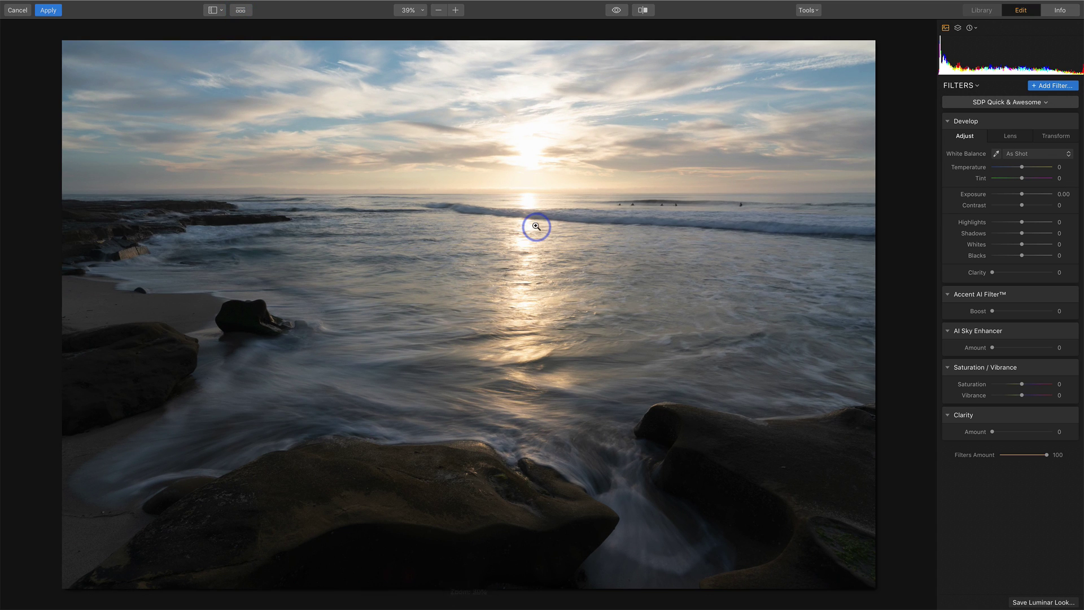
mouse_move(1080, 67)
click(946, 27)
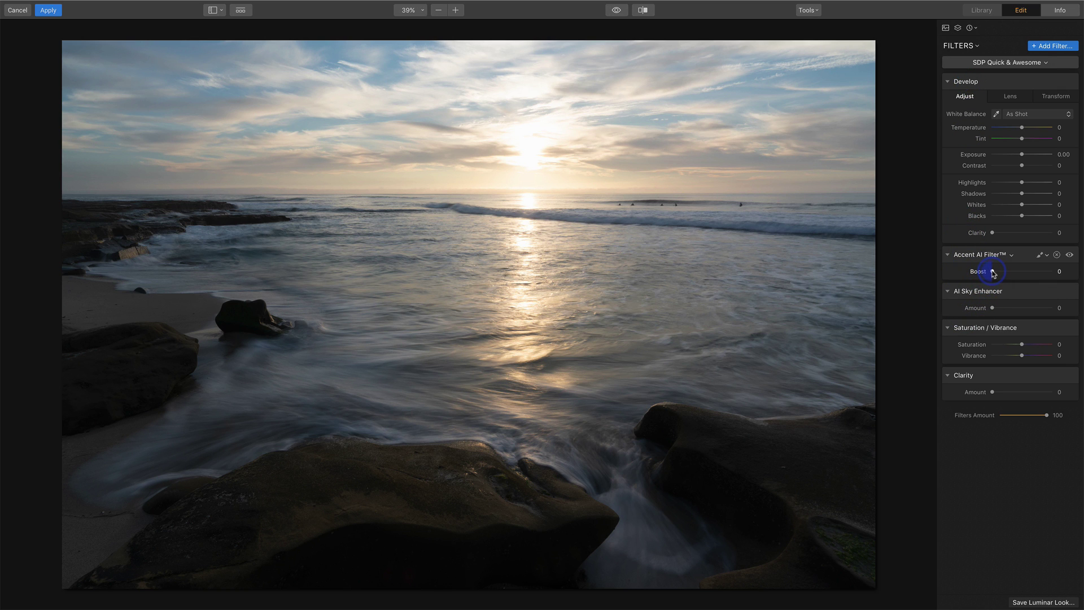
Set Accent AI Boost to 56 and AI Sky Enhancer Amount to 25.
drag(994, 273, 1065, 275)
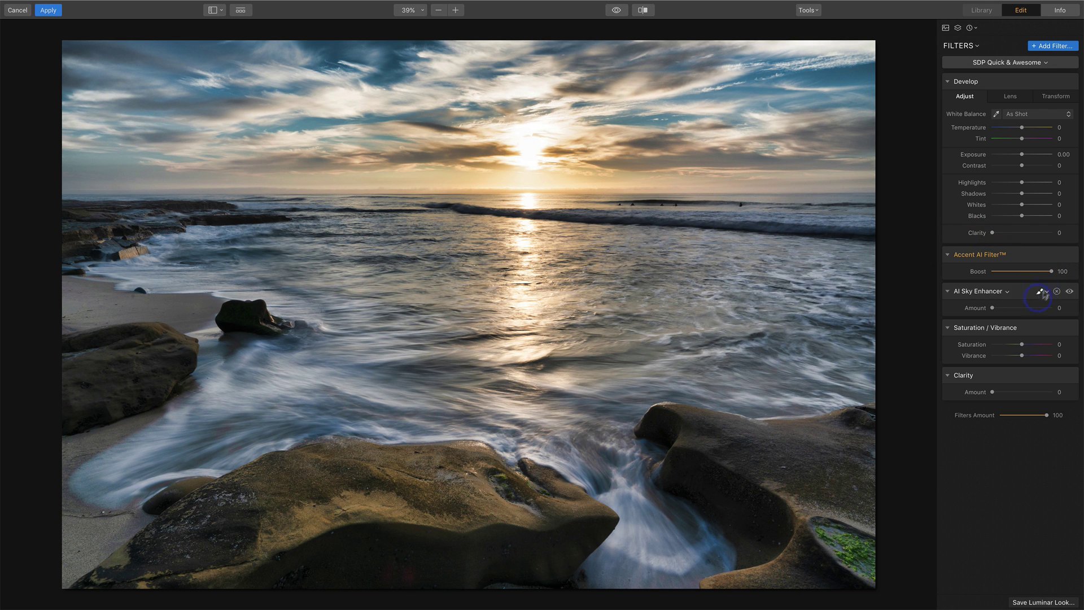
drag(1051, 272, 1029, 275)
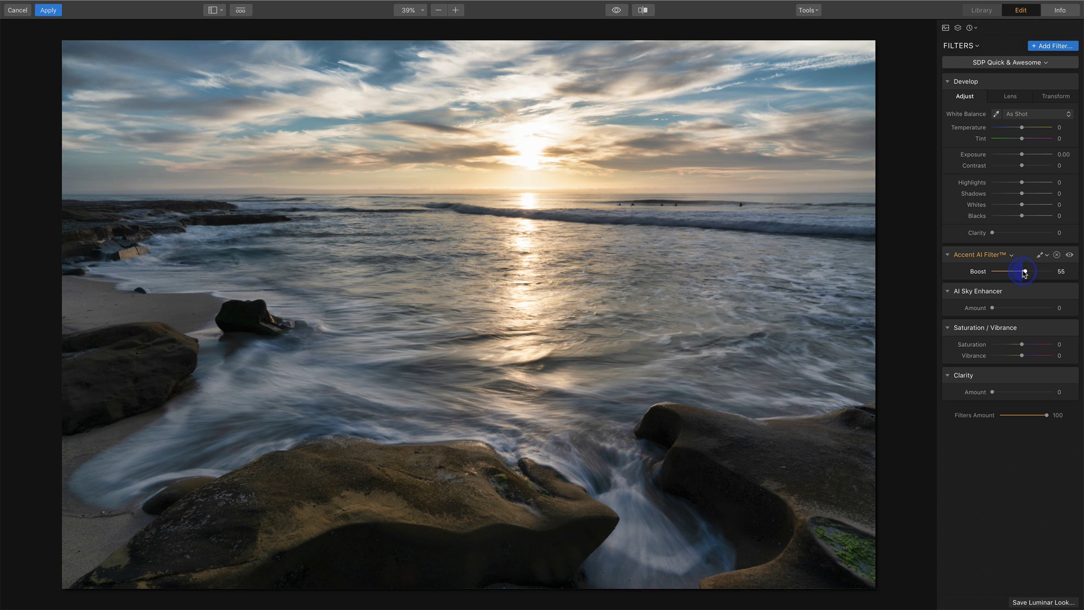
click(993, 308)
mouse_move(992, 309)
mouse_down()
mouse_move(1064, 315)
mouse_move(1000, 318)
mouse_move(1009, 320)
mouse_up()
drag(1025, 272, 1026, 274)
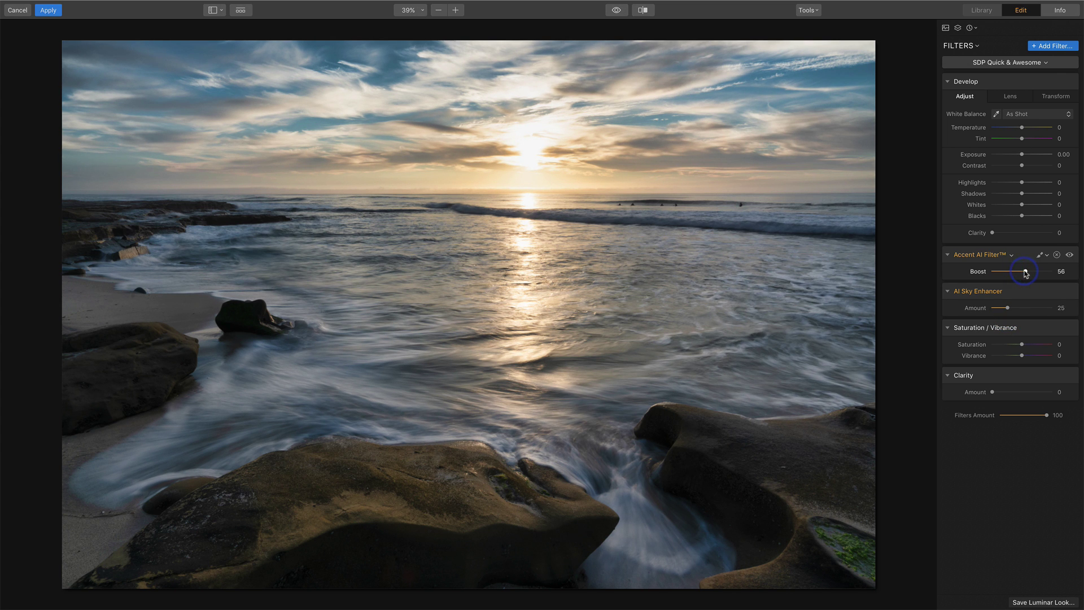
In Develop > Adjust, raise Shadows to 54 and Highlights to 22.
drag(1026, 274, 1026, 274)
click(1023, 195)
drag(1023, 195, 1035, 193)
drag(1026, 180, 1029, 183)
drag(1036, 195, 1036, 194)
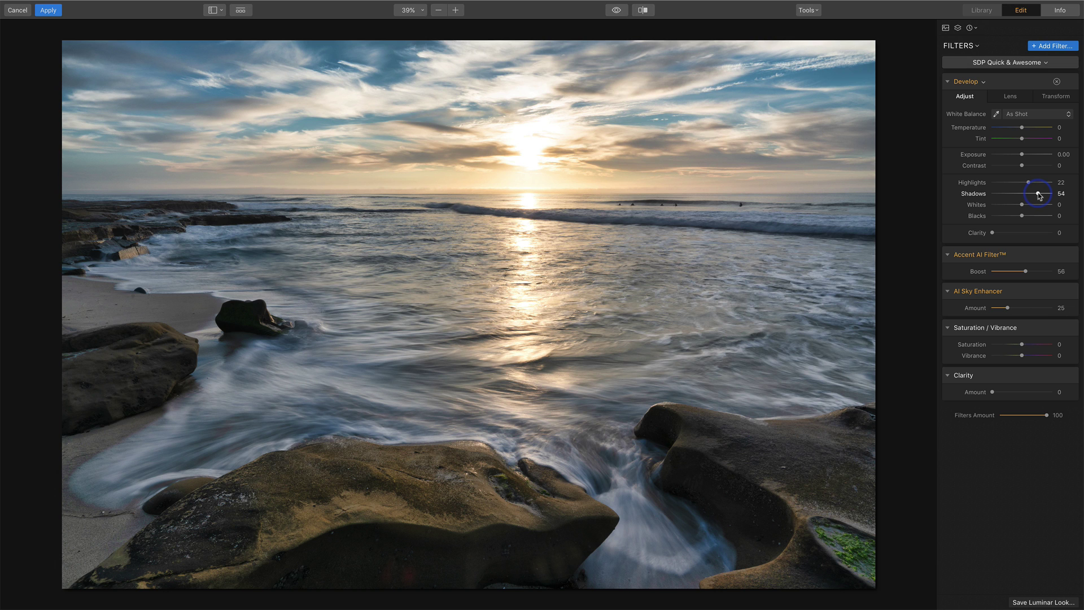
Compare against the original, then ease Accent AI Boost back to 35.
key(backslash)
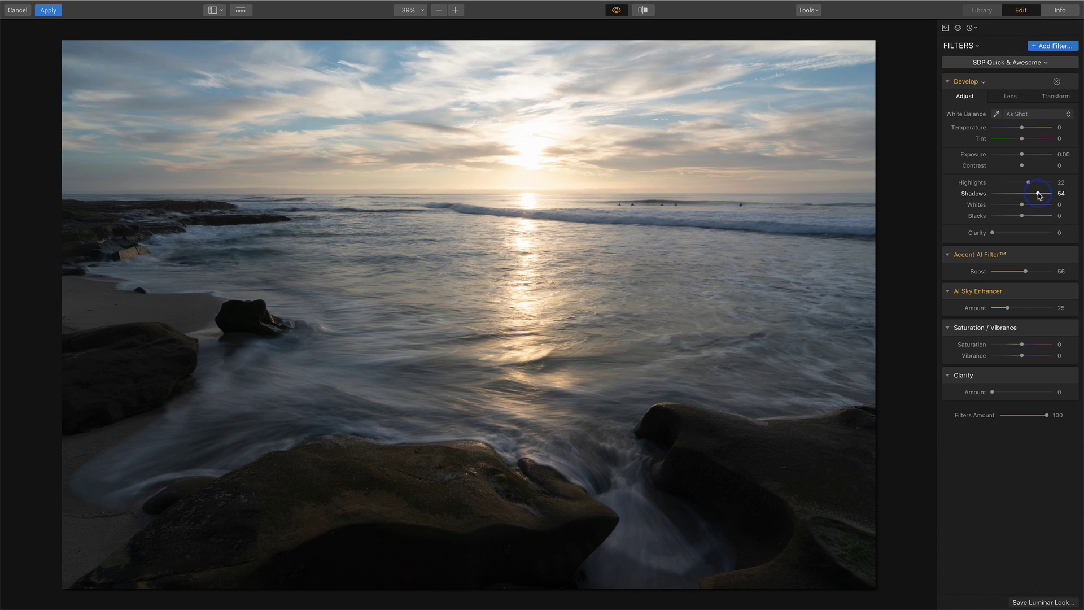
key(backslash)
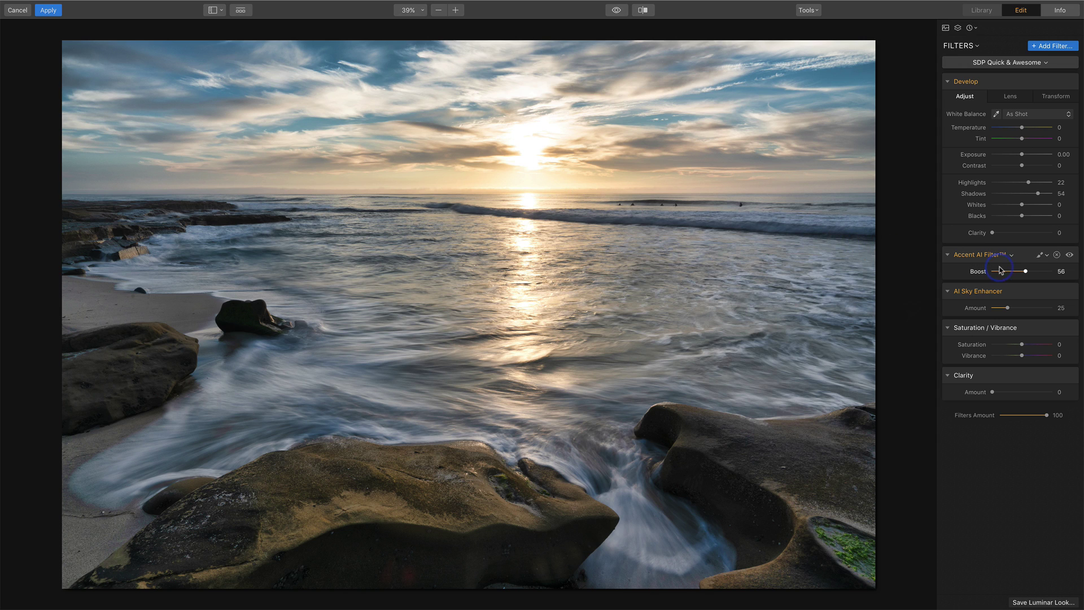
drag(1026, 274, 1012, 275)
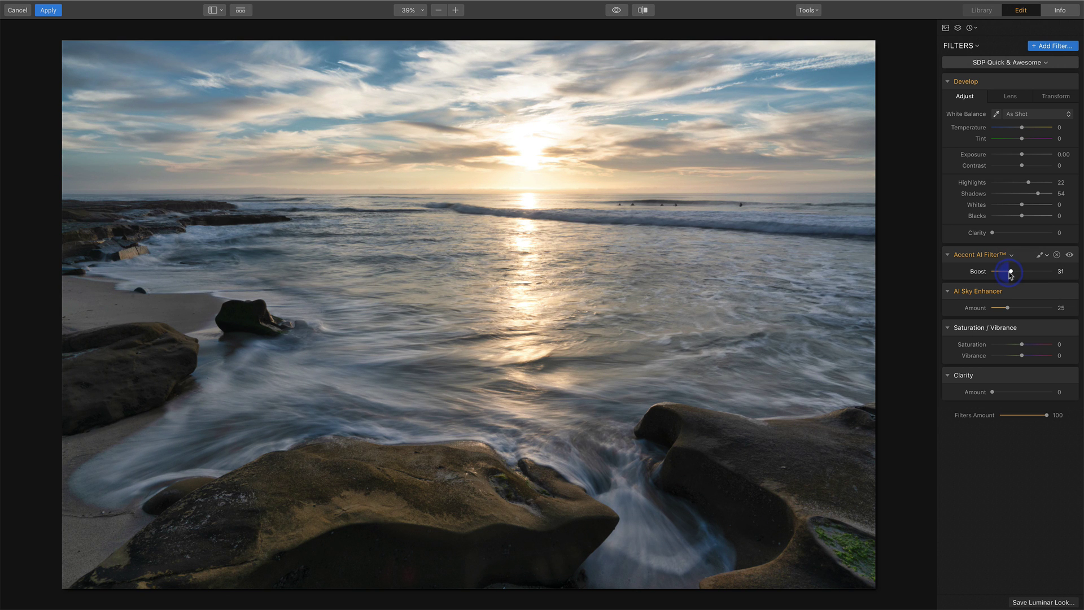
drag(1013, 276, 1014, 276)
Add another Accent AI Filter to Luminar 3's stack from the Filters Catalog.
click(1052, 46)
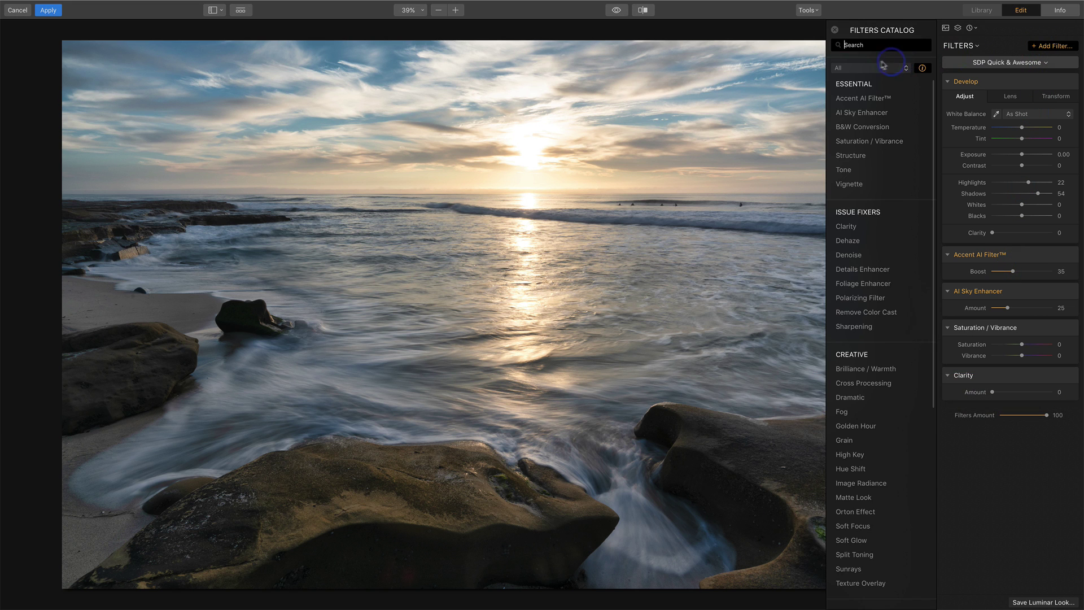
click(867, 100)
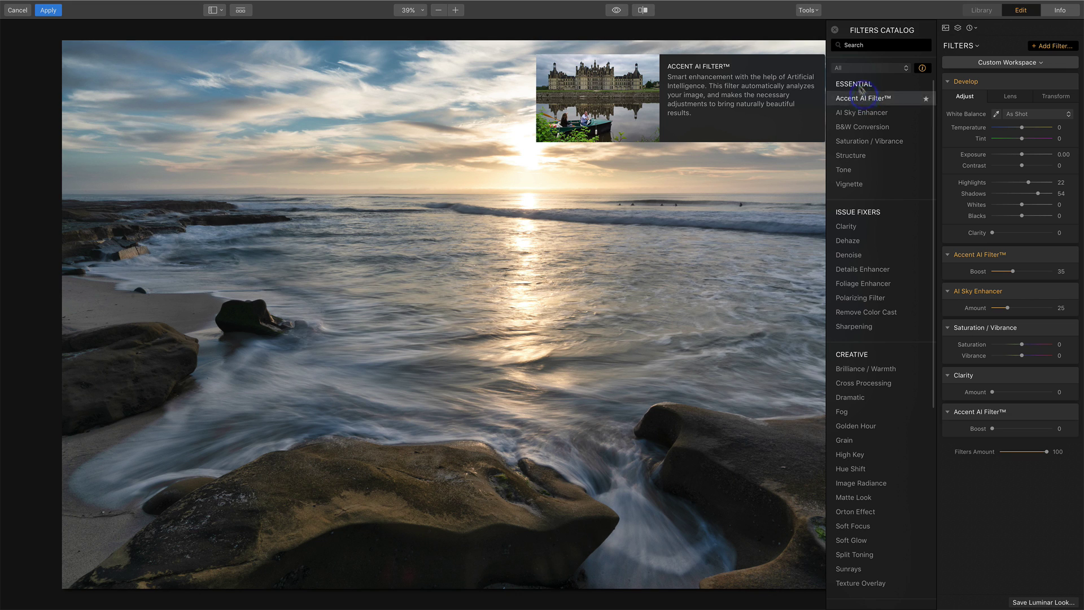
click(835, 32)
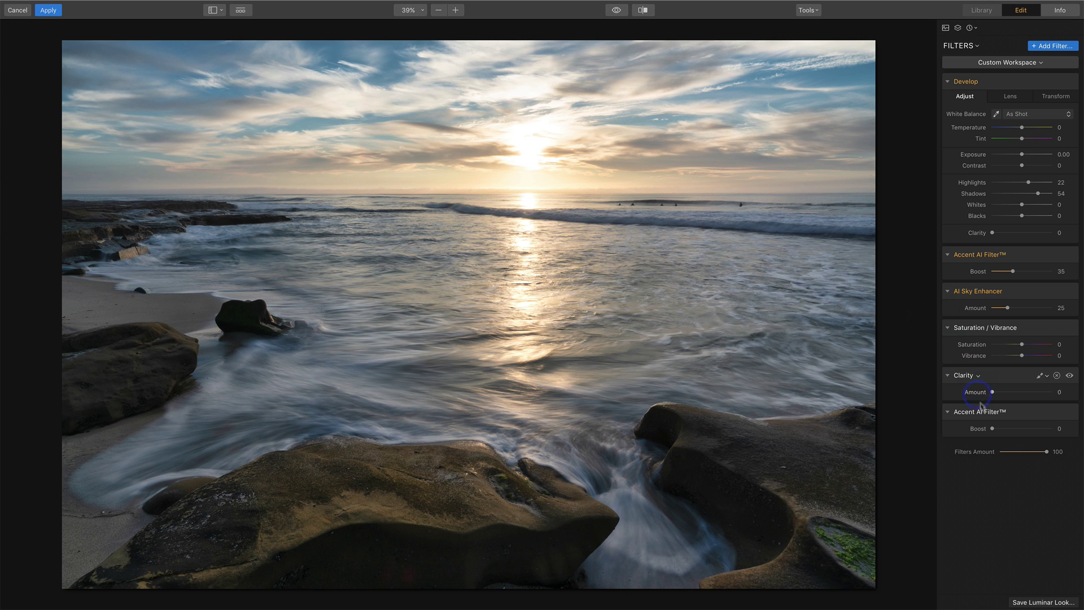
Set the second Accent AI Filter's Boost to 12, compare it off and on, and open its mask options.
drag(993, 431, 1009, 432)
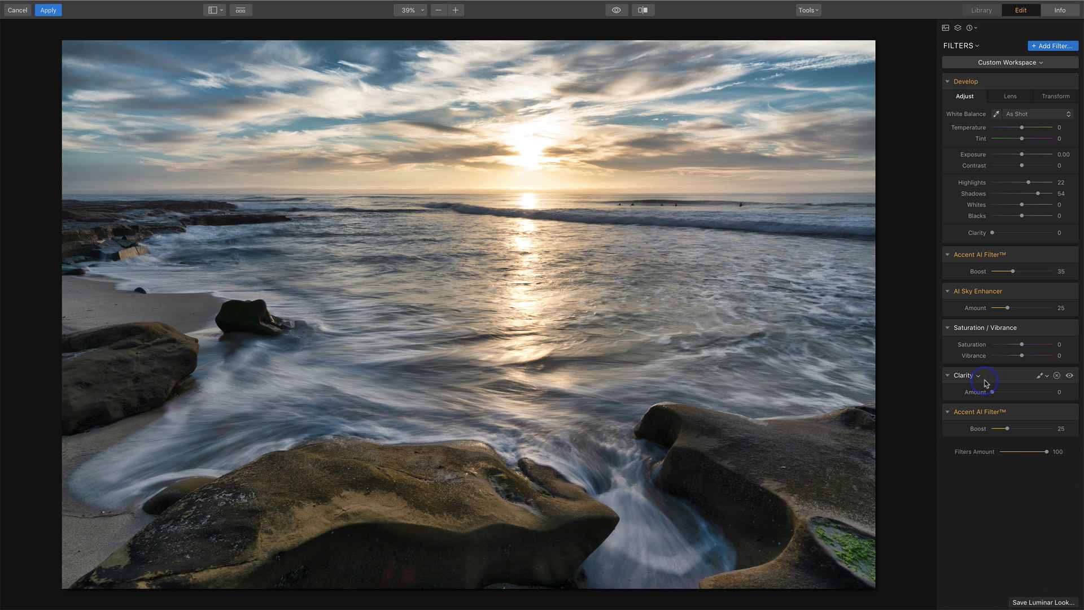
mouse_move(1007, 429)
mouse_down()
mouse_move(1047, 430)
mouse_move(1001, 427)
mouse_up()
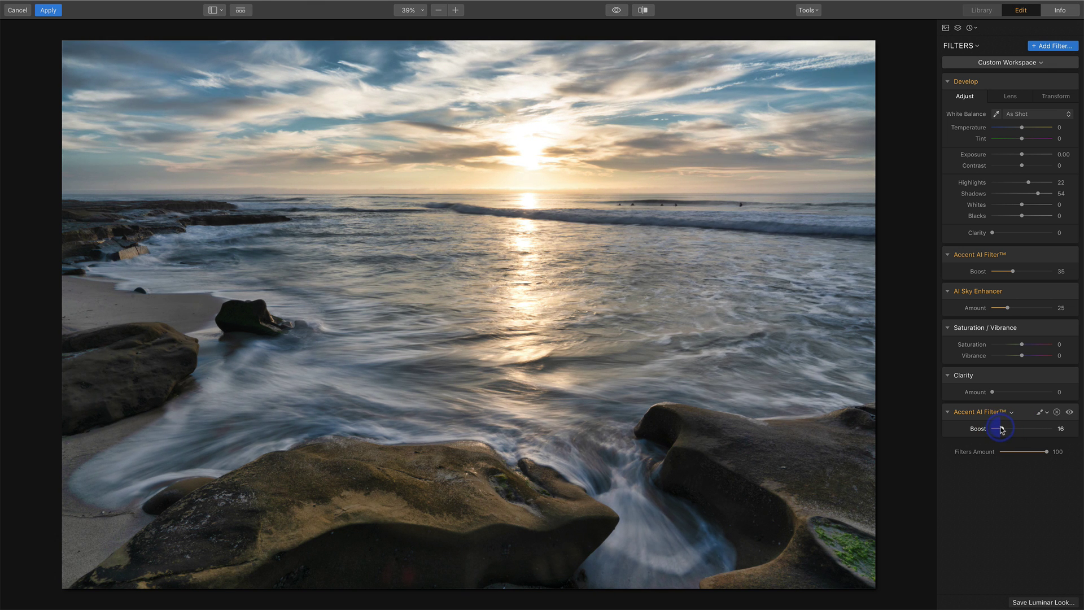
drag(1002, 429, 1004, 430)
click(1068, 414)
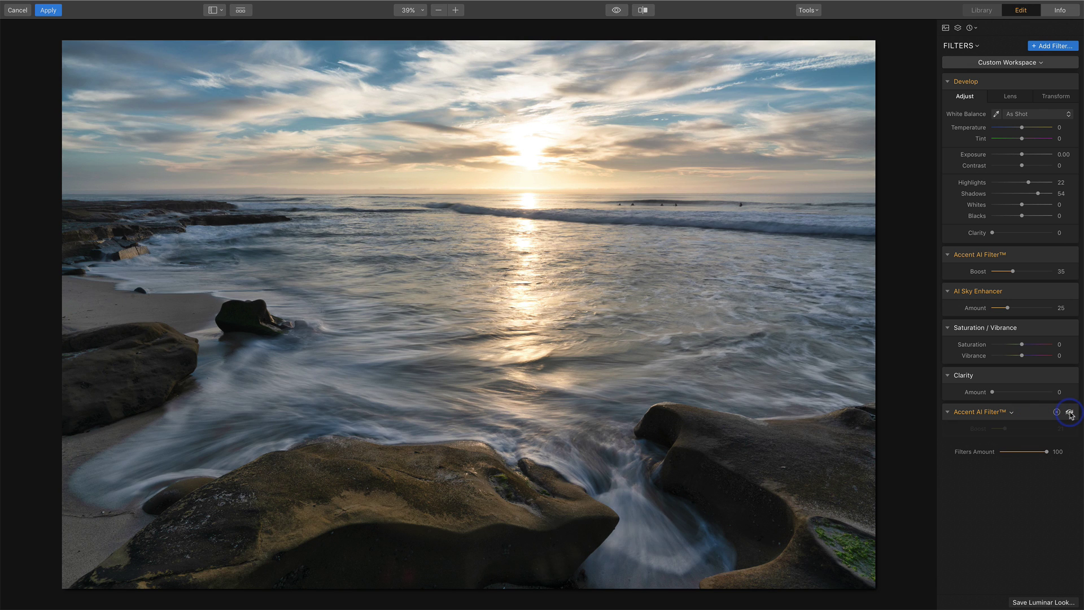
click(1070, 412)
drag(1005, 429, 1002, 432)
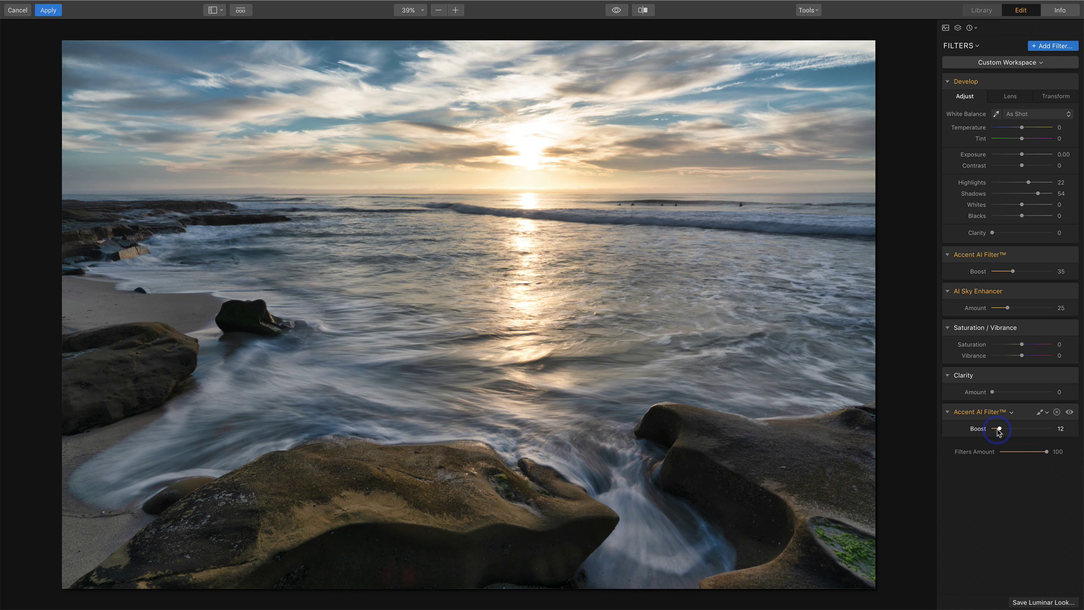
click(1042, 412)
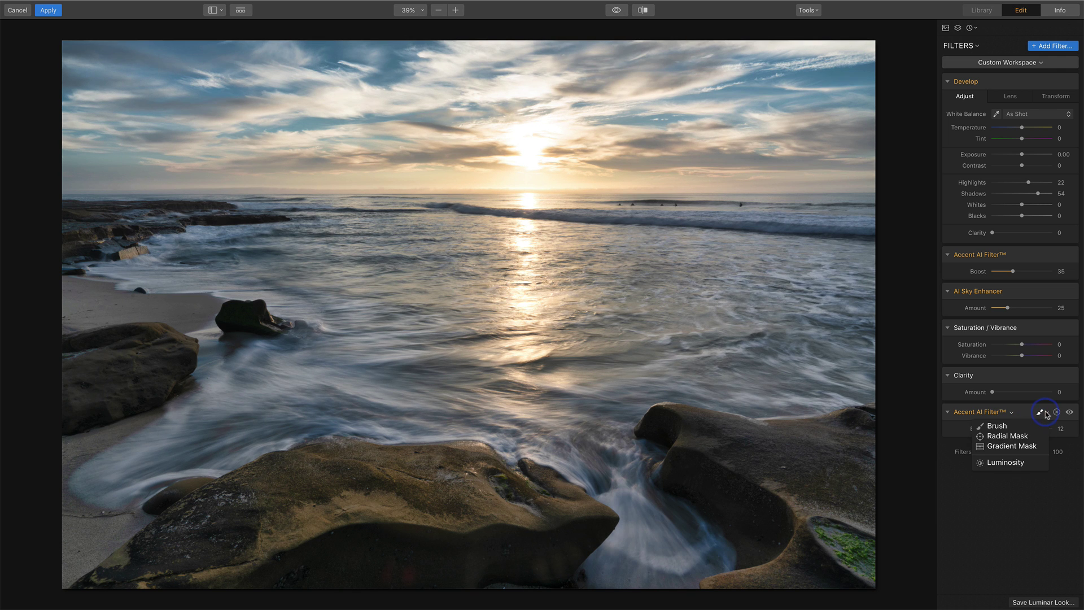
Draw a radial mask over the horizon, reshape it into a circle, and move it up toward the sun.
click(1017, 435)
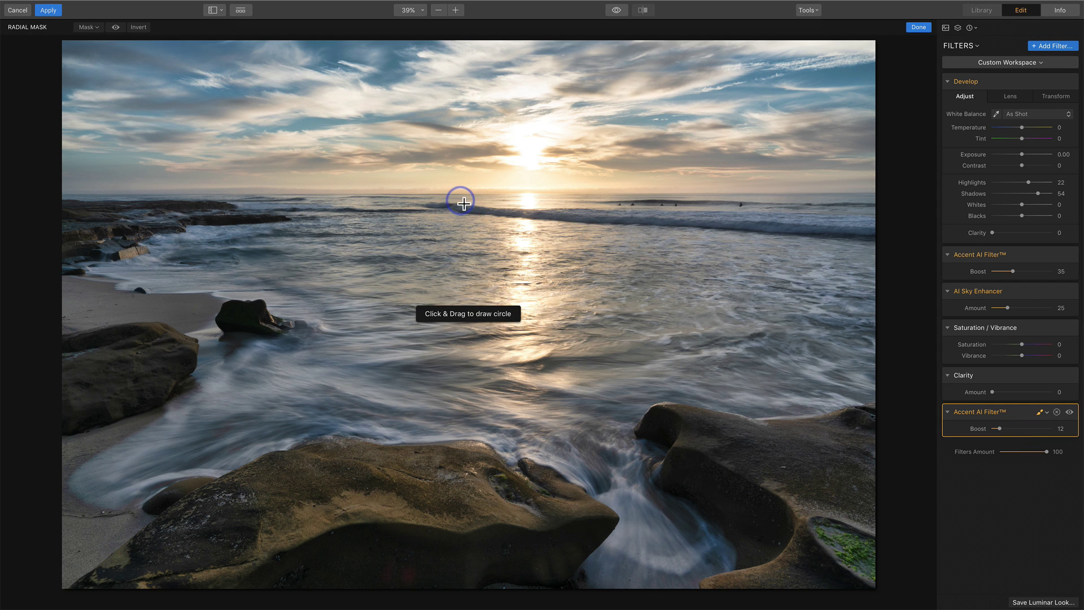
drag(461, 201, 576, 232)
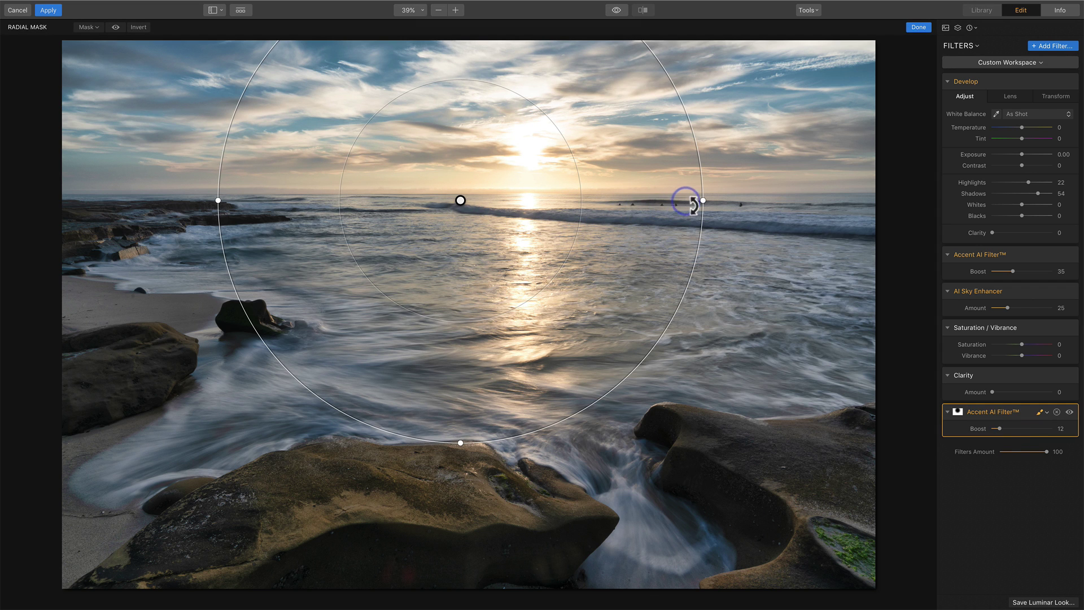
drag(702, 201, 660, 200)
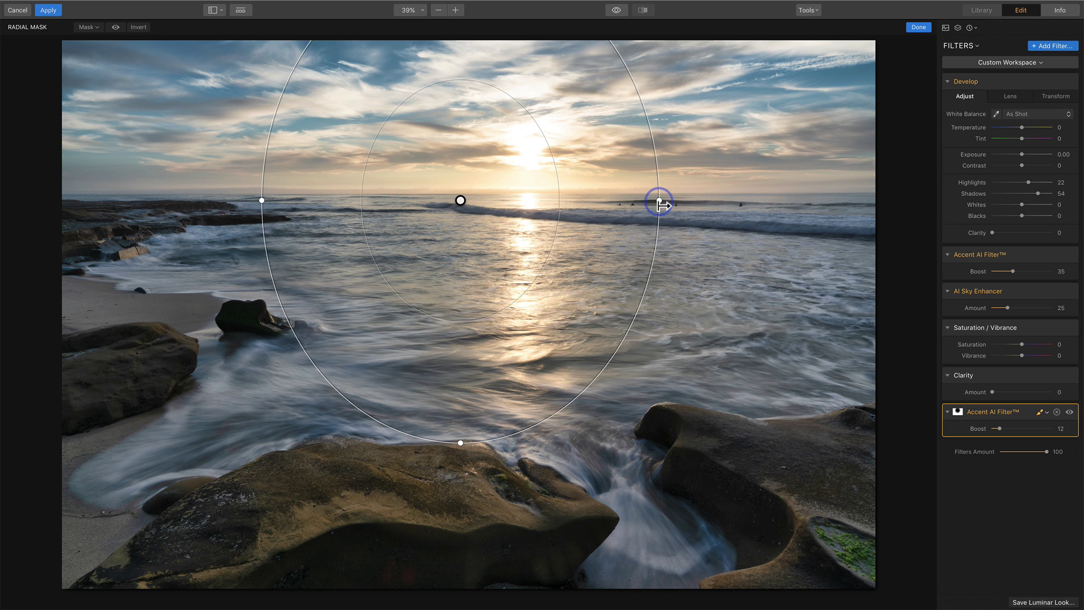
drag(461, 444, 468, 382)
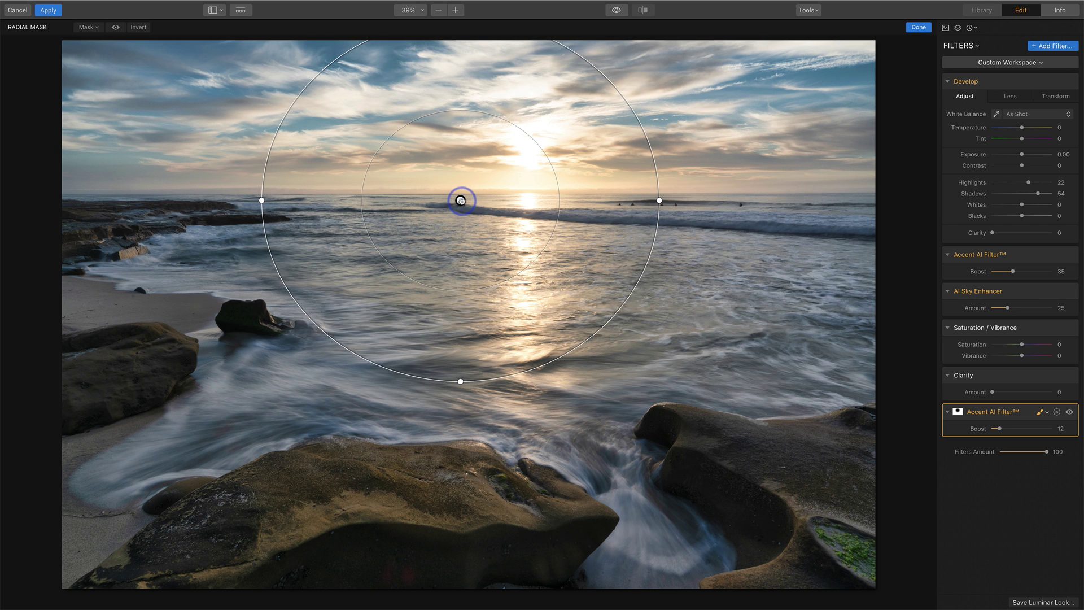
drag(459, 199, 524, 153)
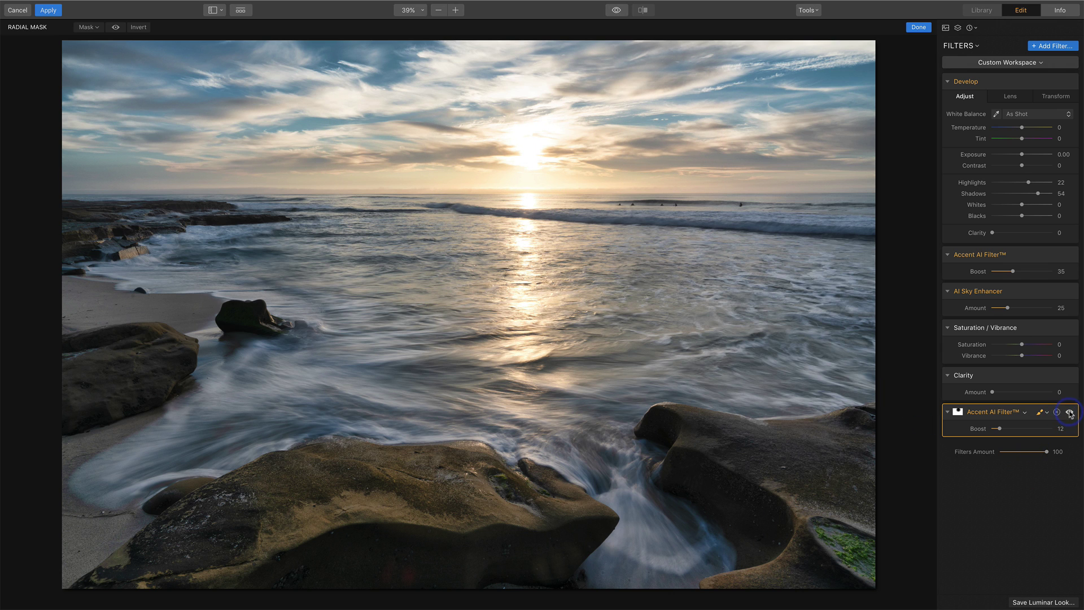
click(919, 27)
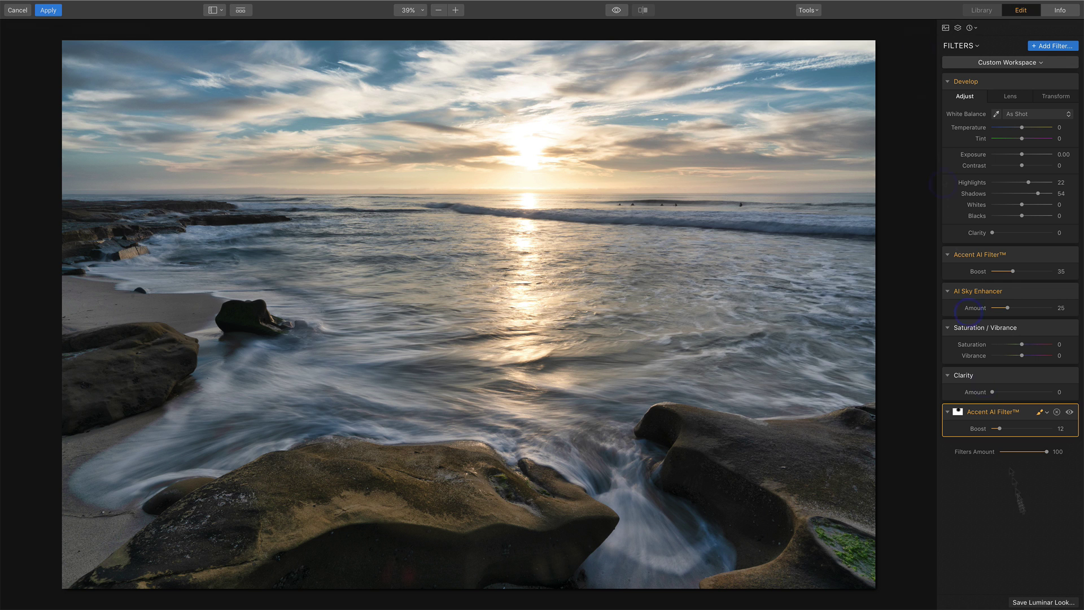
Toggle the masked second Accent AI Filter off and on to compare.
click(1070, 413)
click(1069, 413)
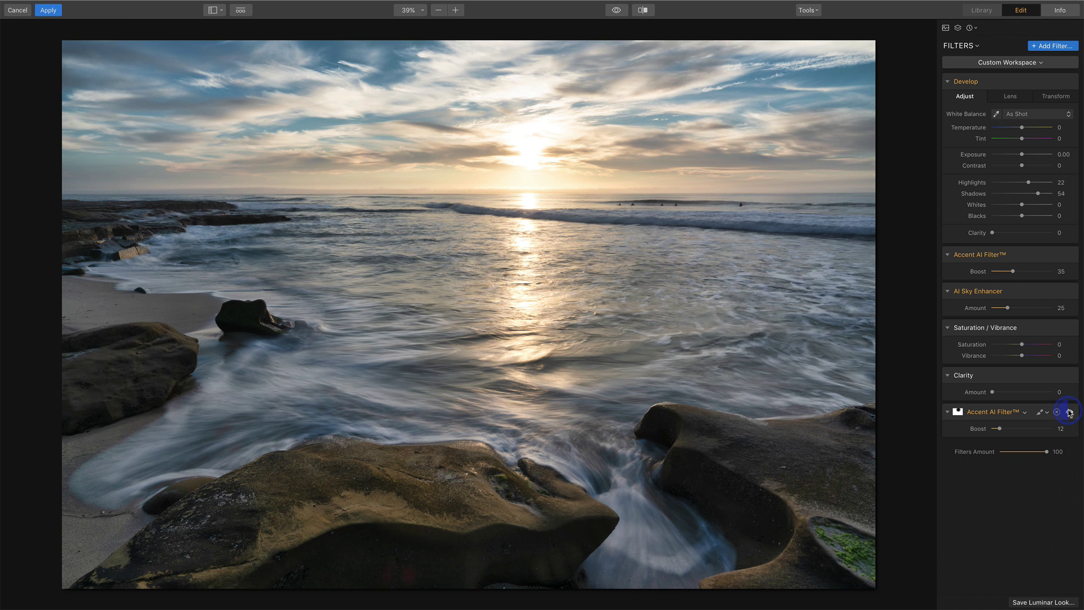
click(1070, 413)
click(1070, 413)
Raise Develop Shadows to 65 and compare the result against the original photo.
drag(1024, 156, 1027, 156)
key(backslash)
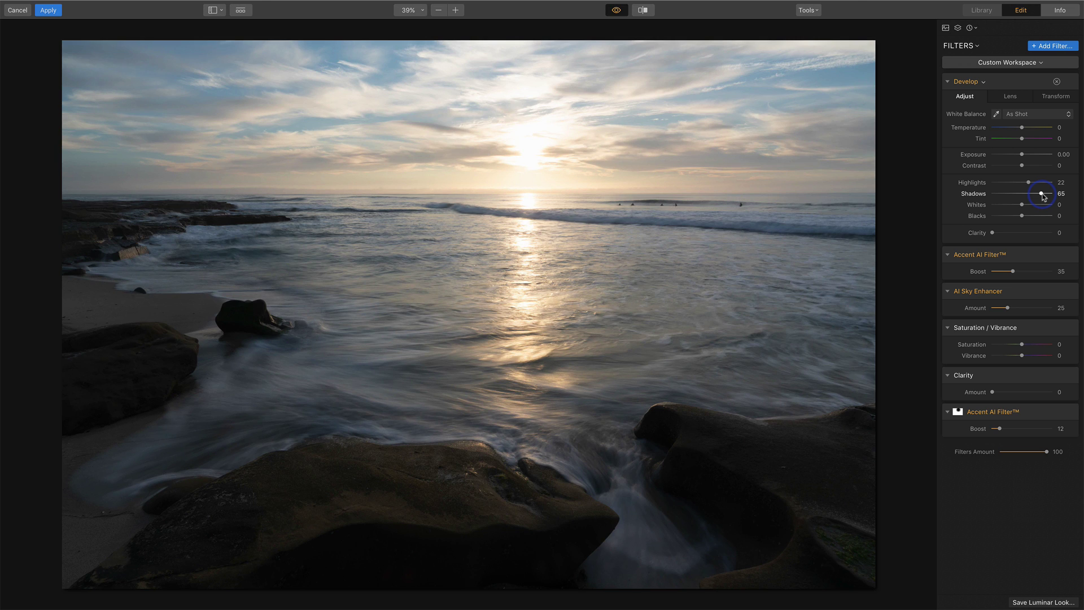
key(backslash)
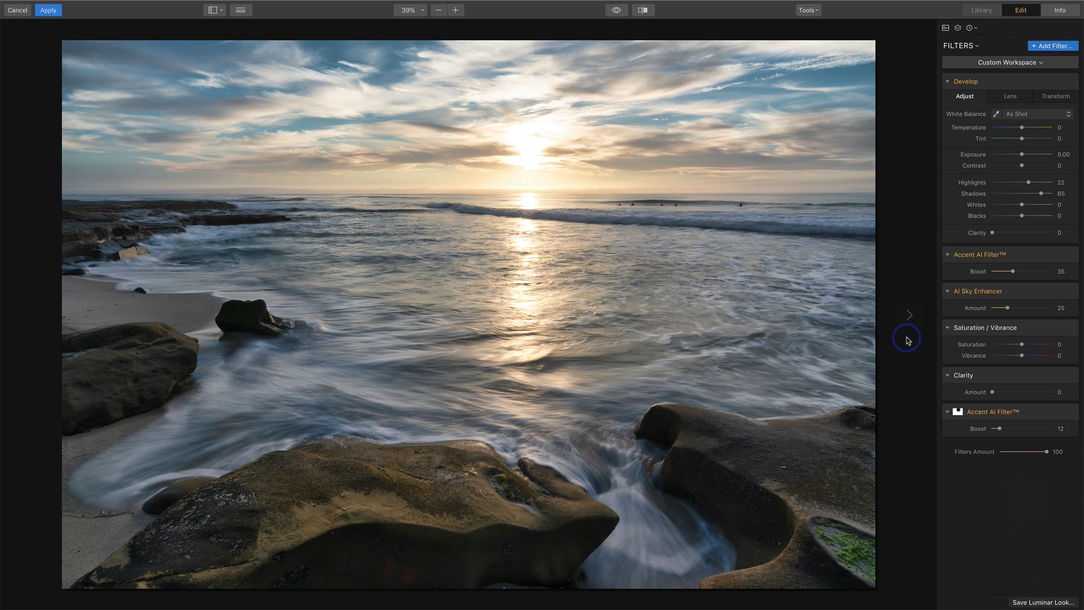
Apply the Luminar edits so the photo returns to Lightroom Classic.
click(55, 10)
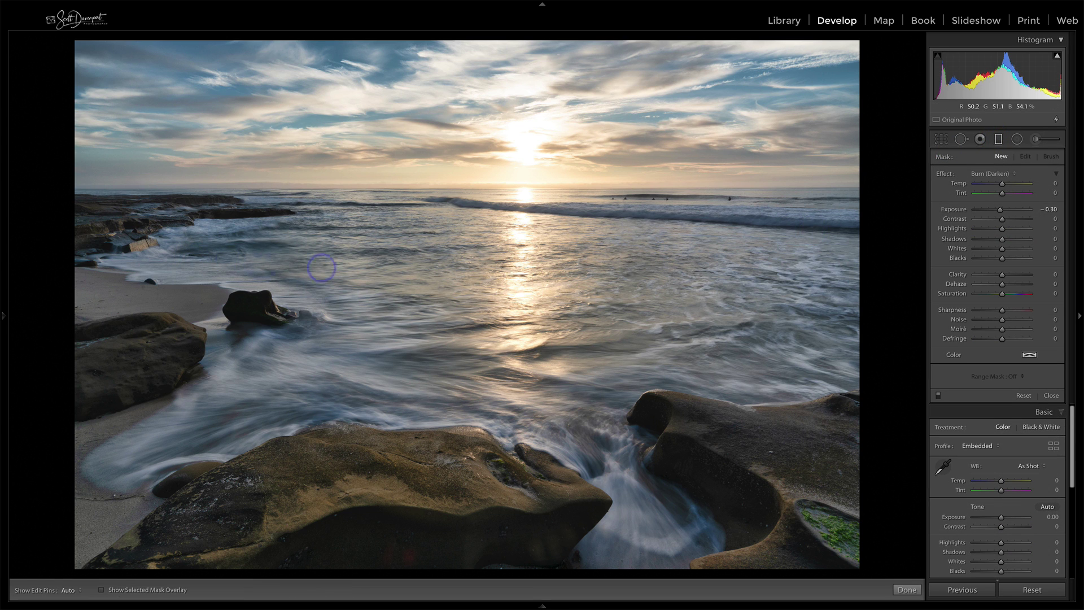
Draw a Dodge (Lighten) graduated filter across the left side of the photo.
click(972, 174)
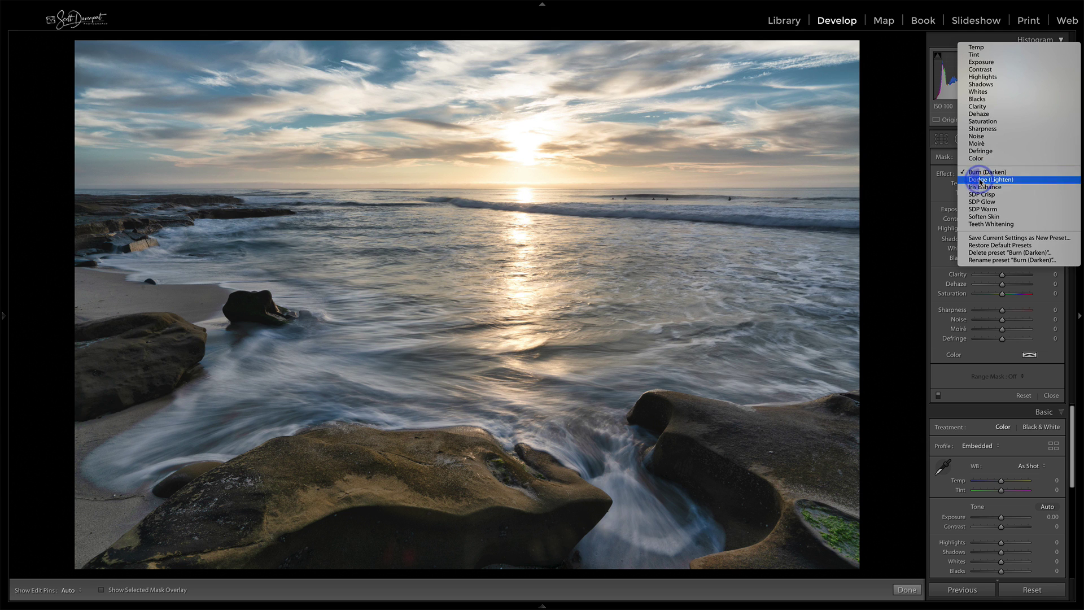
click(980, 179)
drag(178, 288, 497, 285)
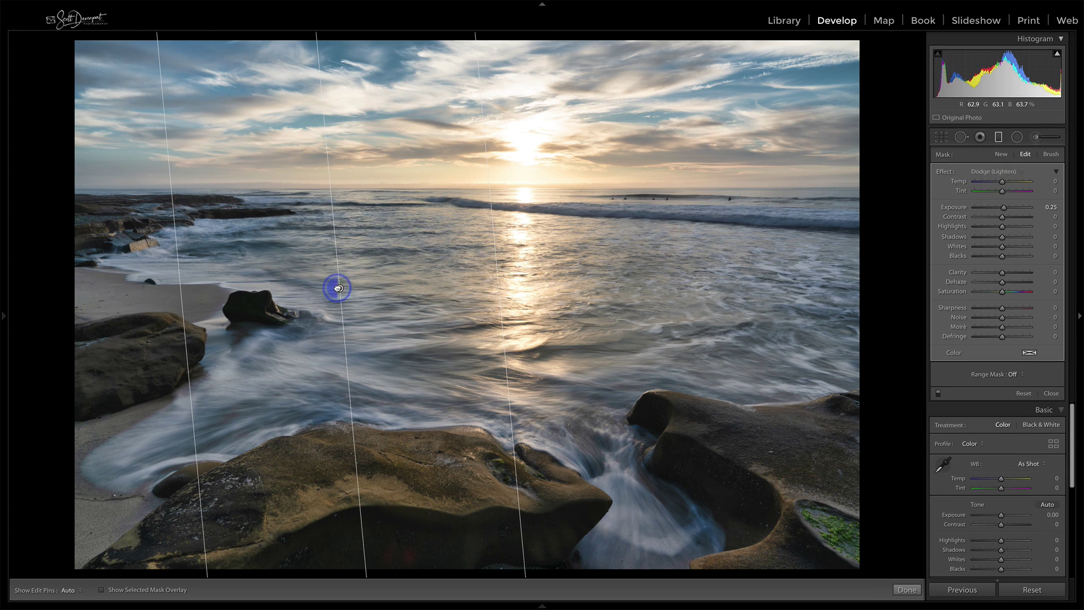
Limit the filter with a Luminance range mask of 0/73, checking it on the mask overlay.
click(1015, 373)
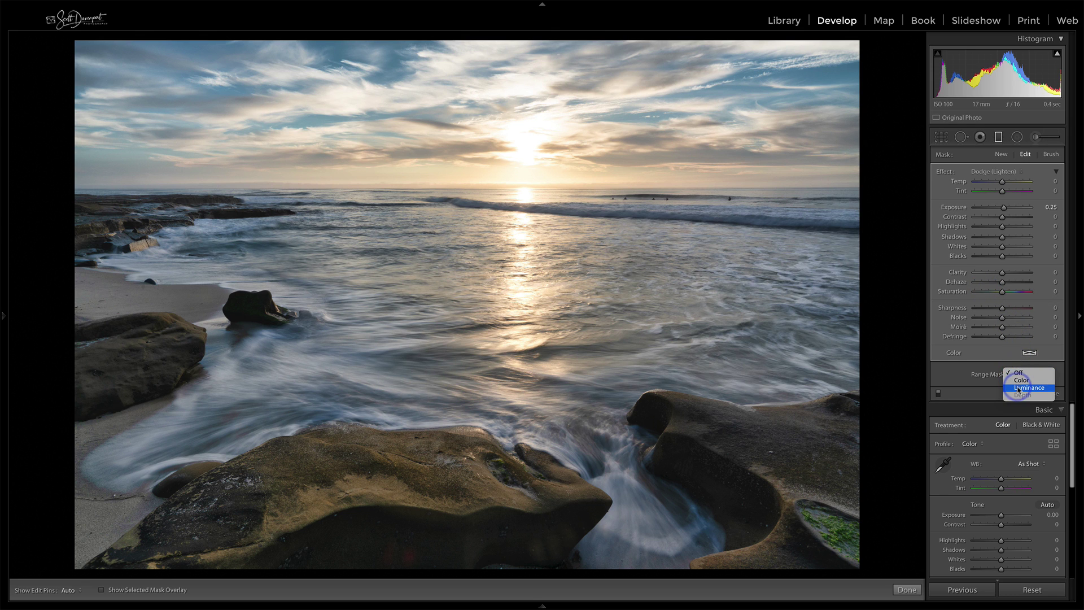
click(1018, 388)
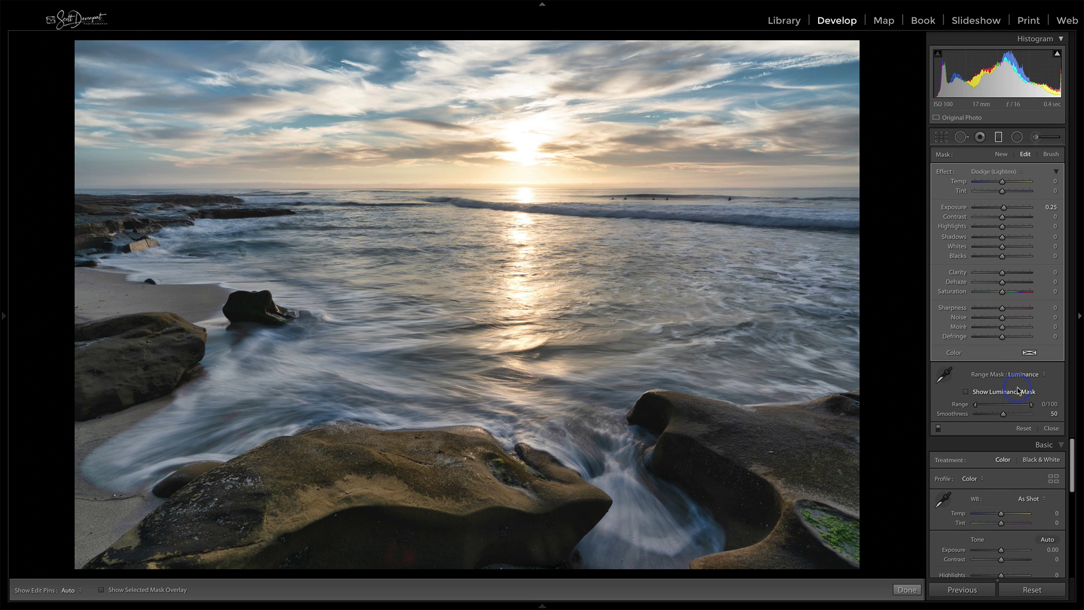
click(967, 392)
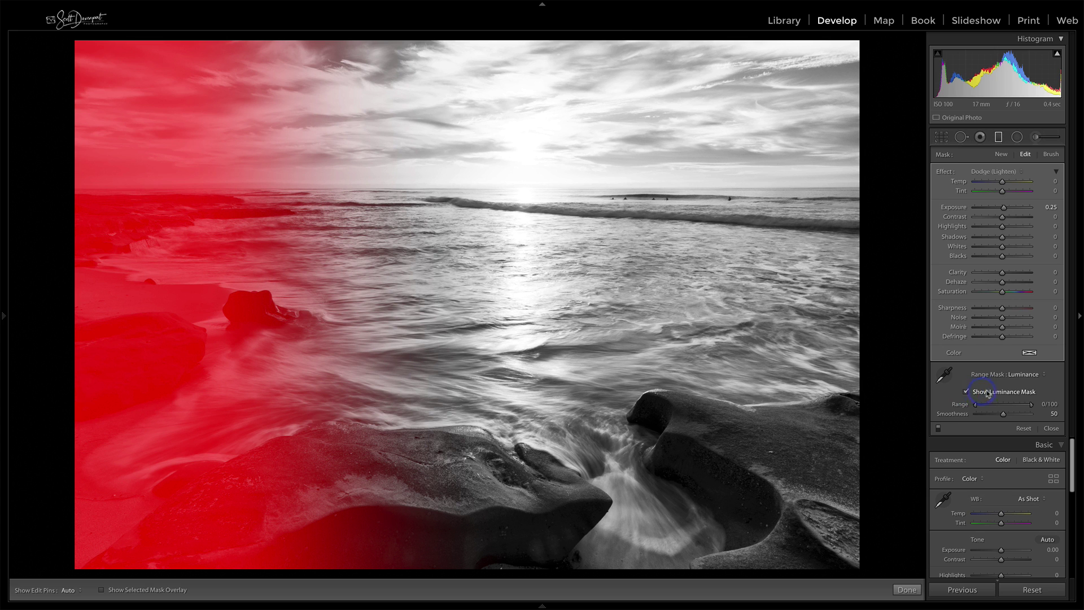
drag(1032, 408, 1018, 408)
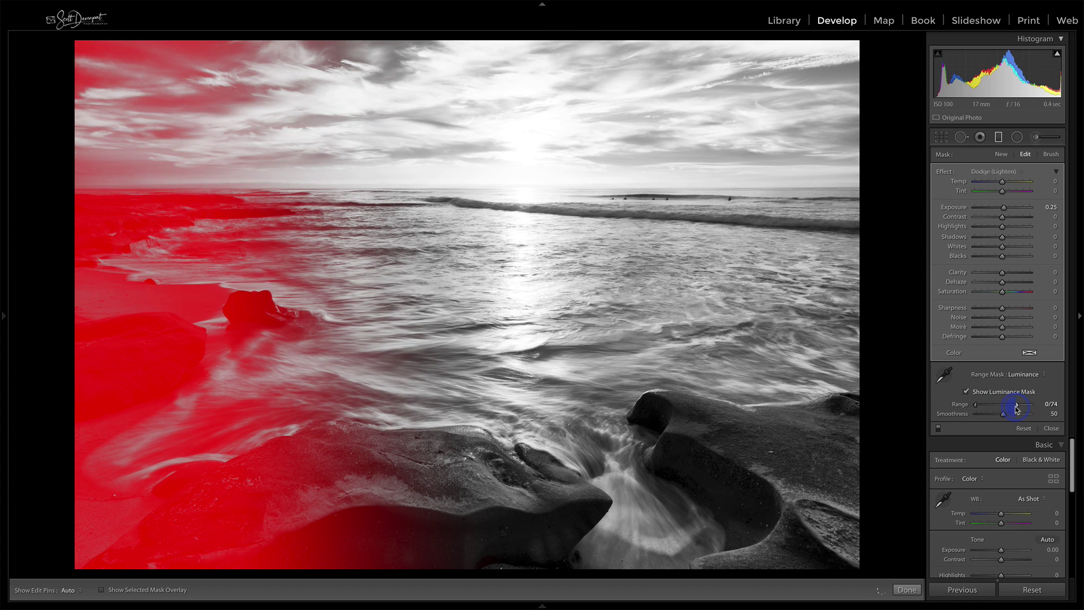
click(977, 392)
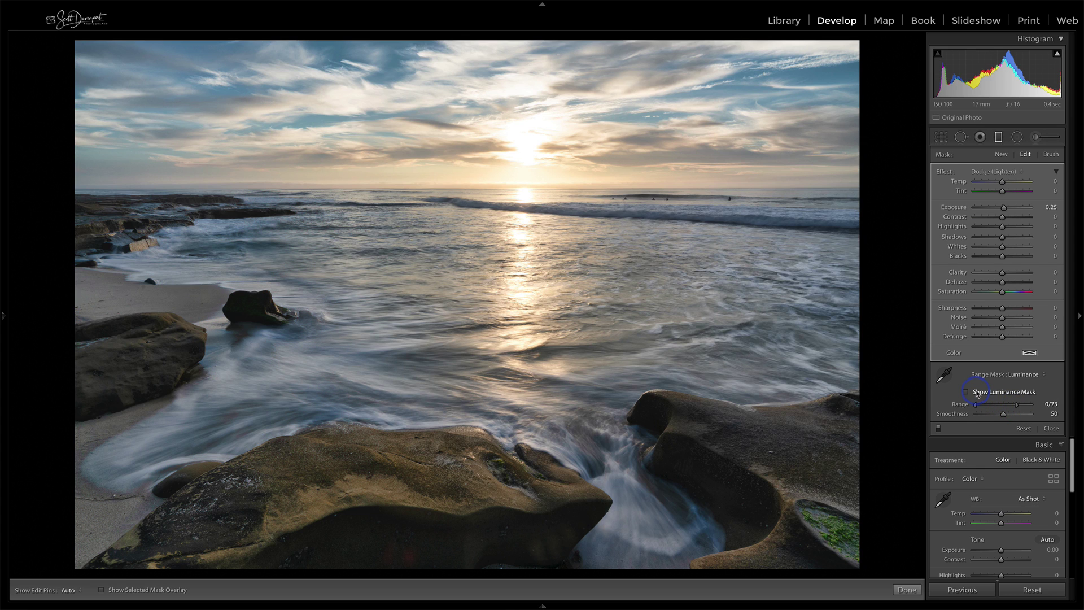
Compare the dodge filter off and on, nudge it right, and drag out a diagonal graduated filter.
click(939, 430)
click(938, 430)
drag(351, 288, 359, 287)
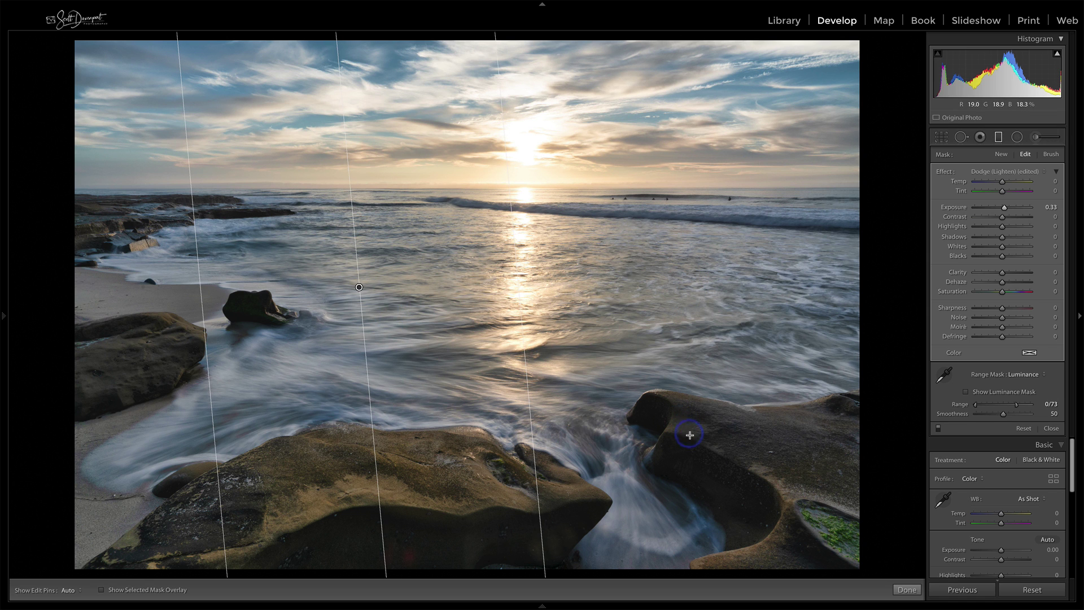
drag(680, 445, 616, 284)
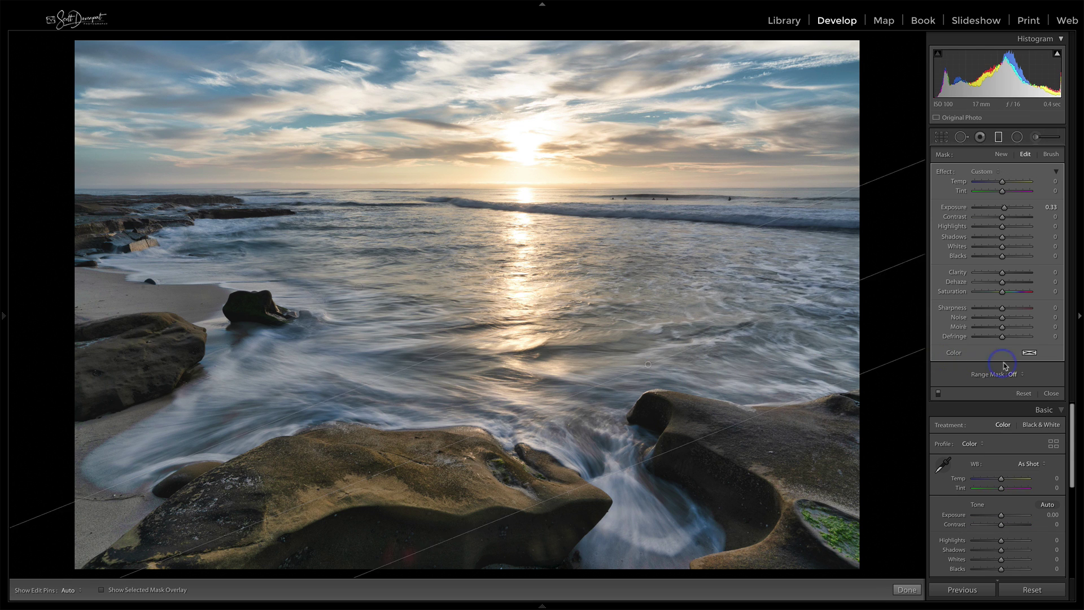
Duplicate the first dodge filter, angle the copy across the foreground rocks, and compare before/after.
click(358, 287)
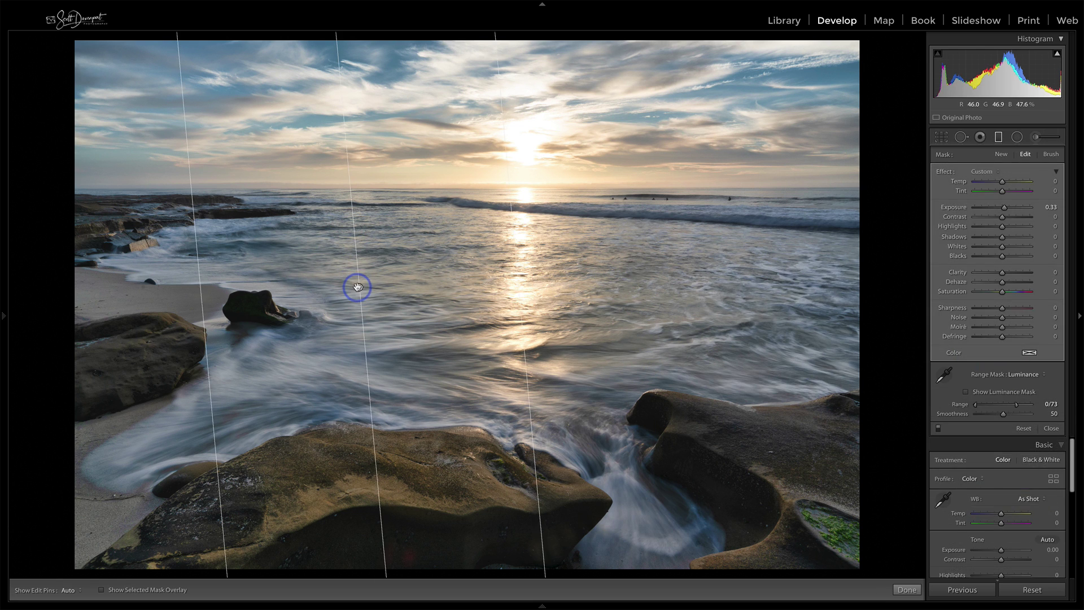
right_click(357, 287)
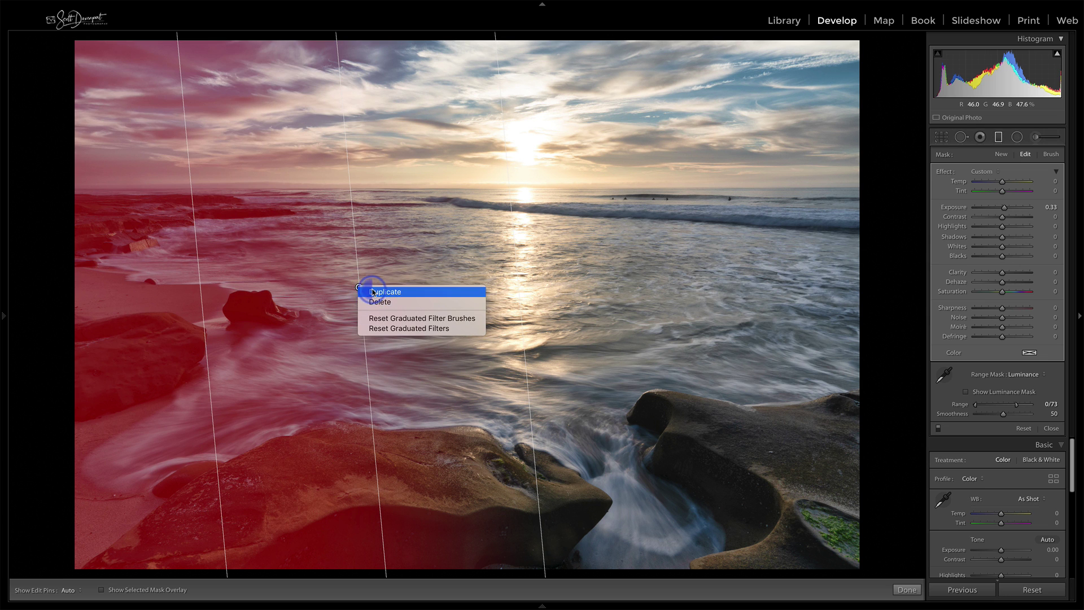
click(371, 290)
drag(361, 288, 716, 357)
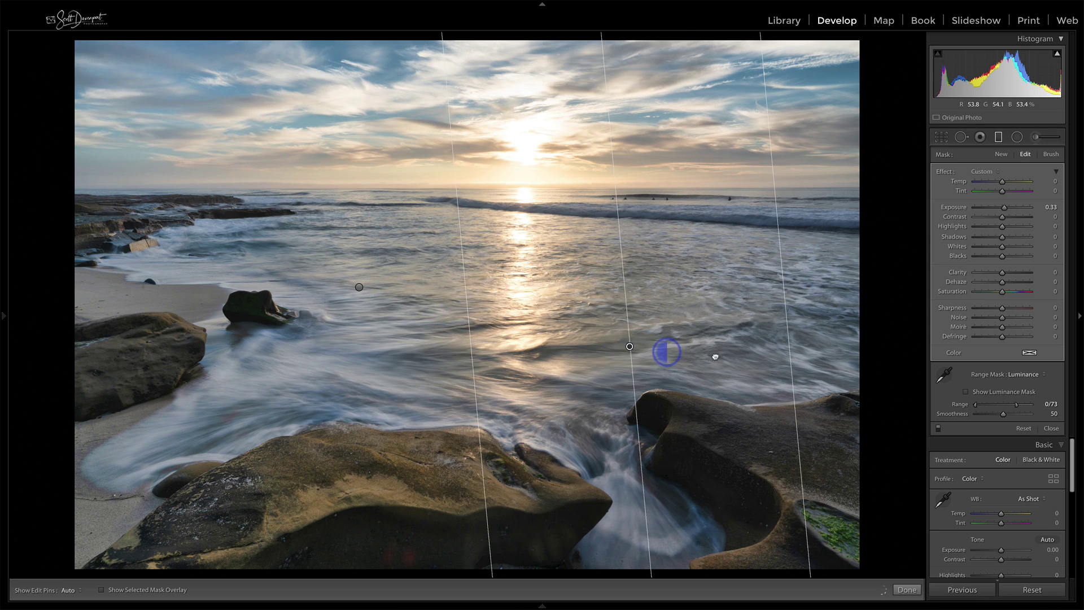
drag(706, 283, 629, 399)
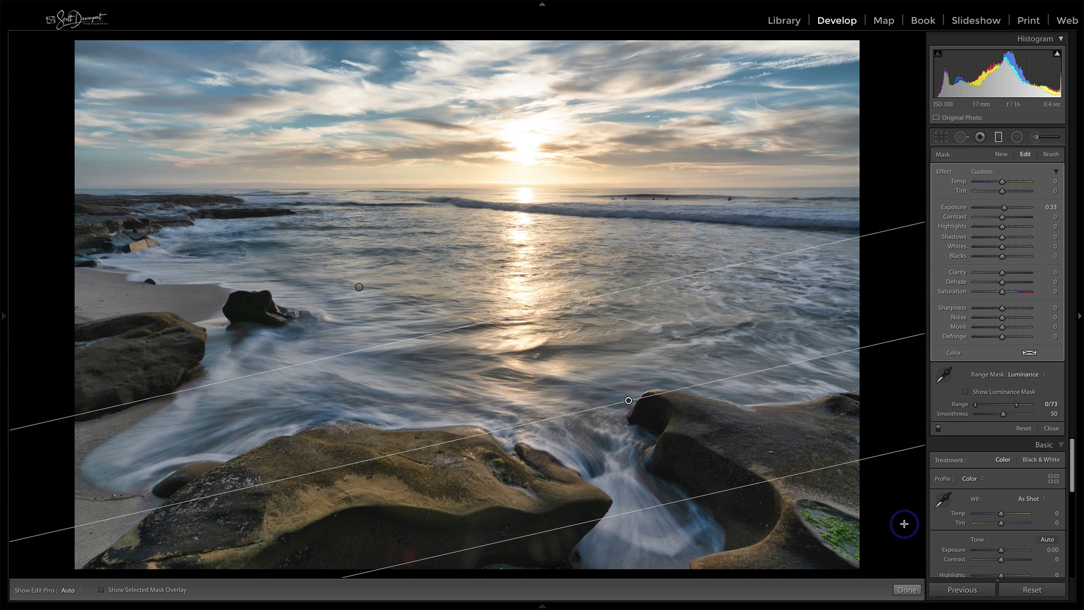
key(backslash)
key(backslash)
key(backslash)
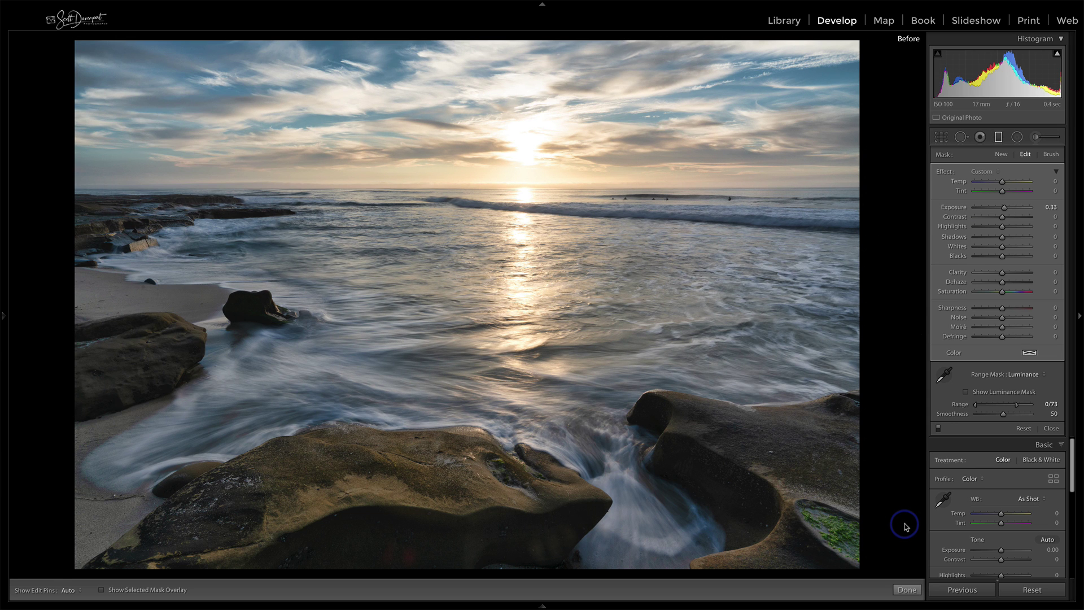
key(backslash)
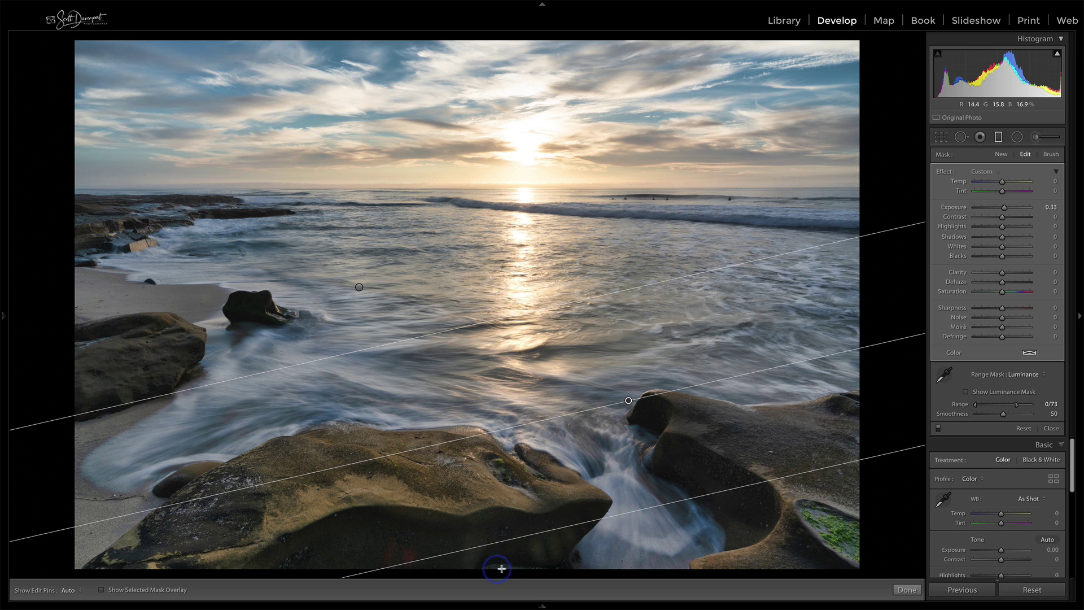
Inspect the bottom edge zoomed in, then crop a thin sliver off the photo's bottom.
key(z)
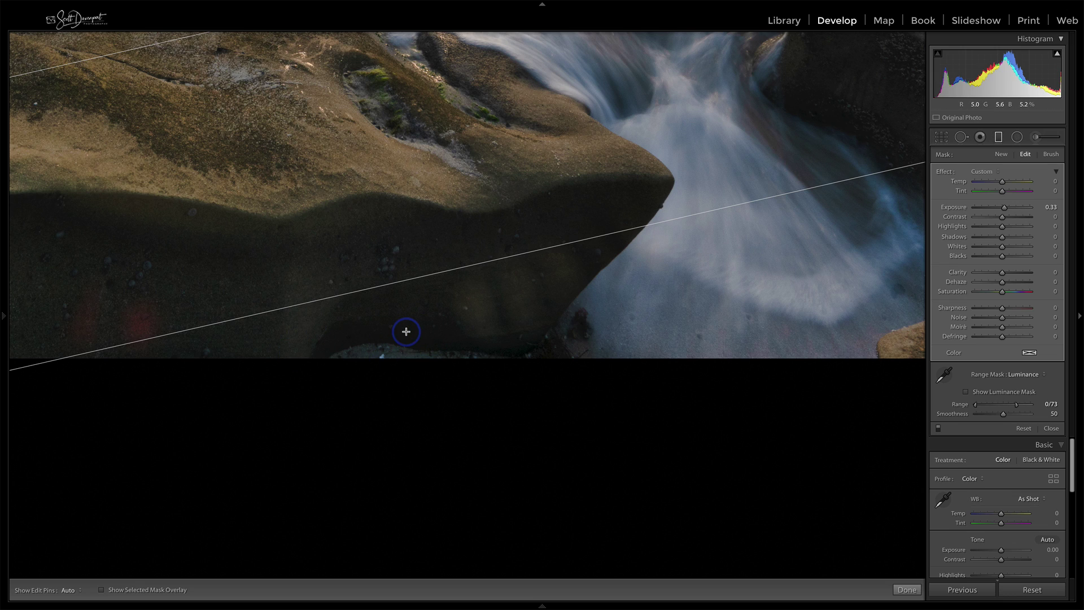
key(z)
key(r)
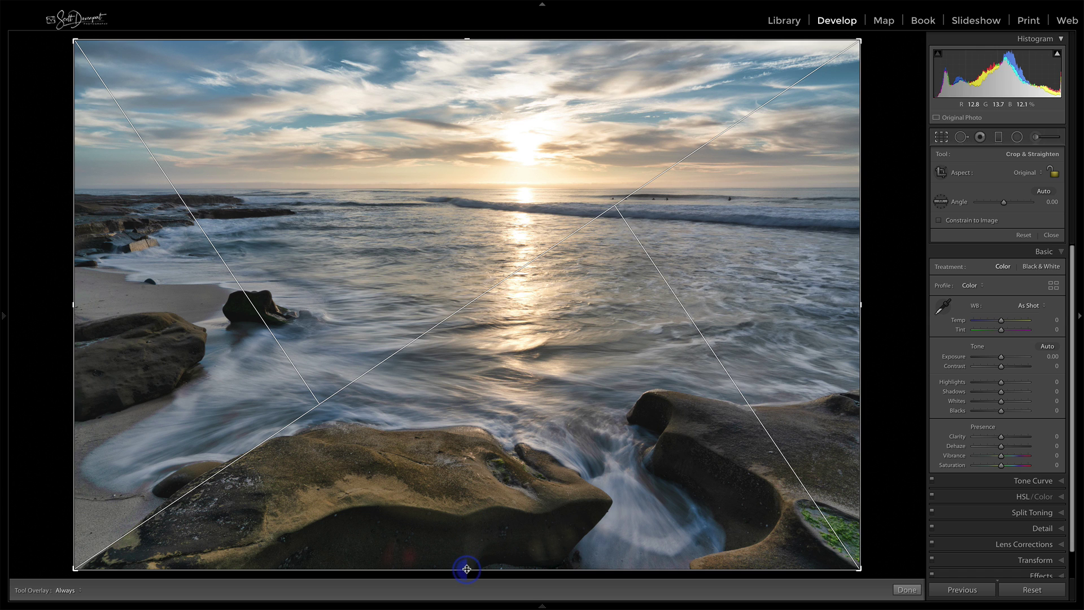
drag(466, 569, 465, 562)
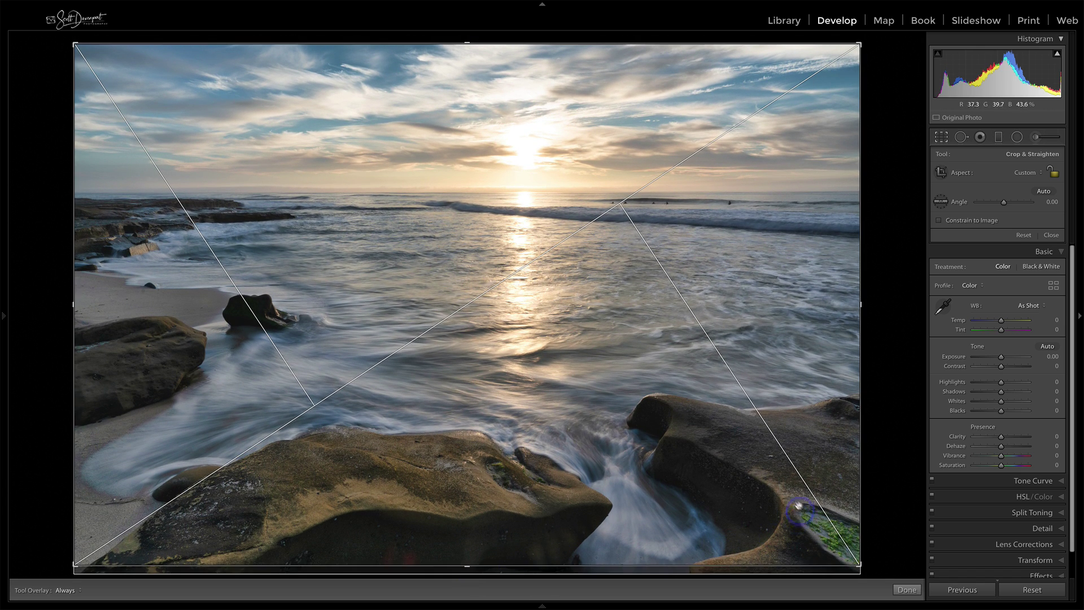
click(699, 567)
click(467, 566)
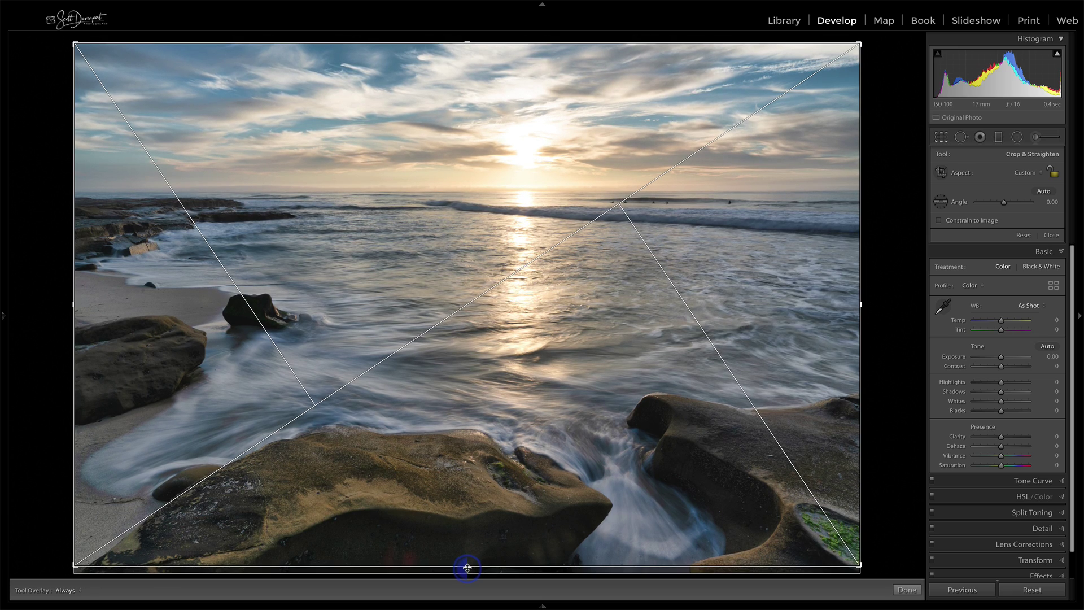
double_click(469, 539)
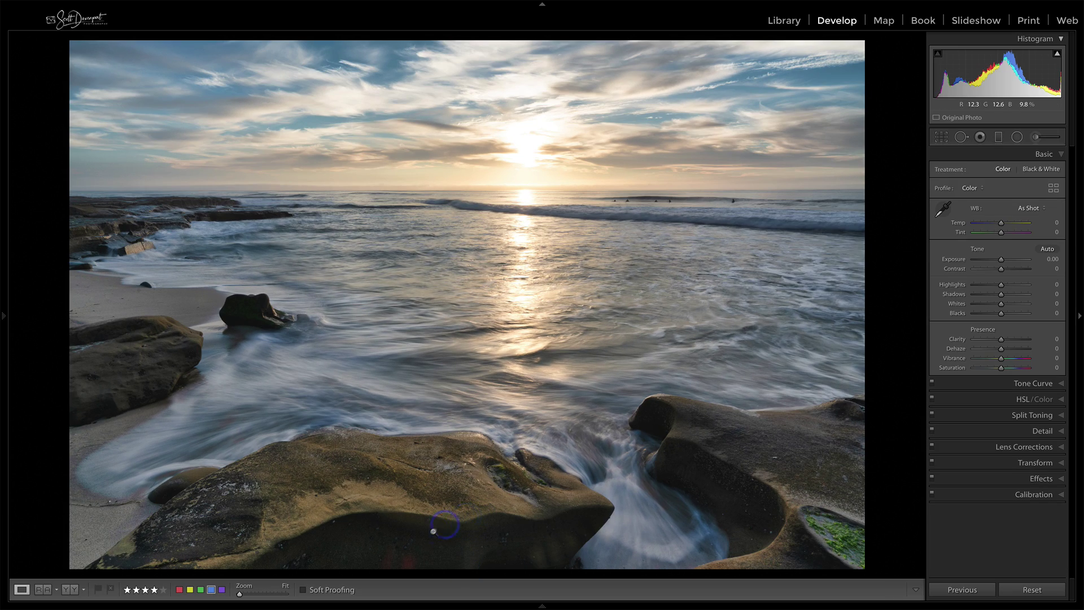
Zoom to 1:1 and paint a dodge brush at Exposure 1.68 over the red flare spots.
click(402, 550)
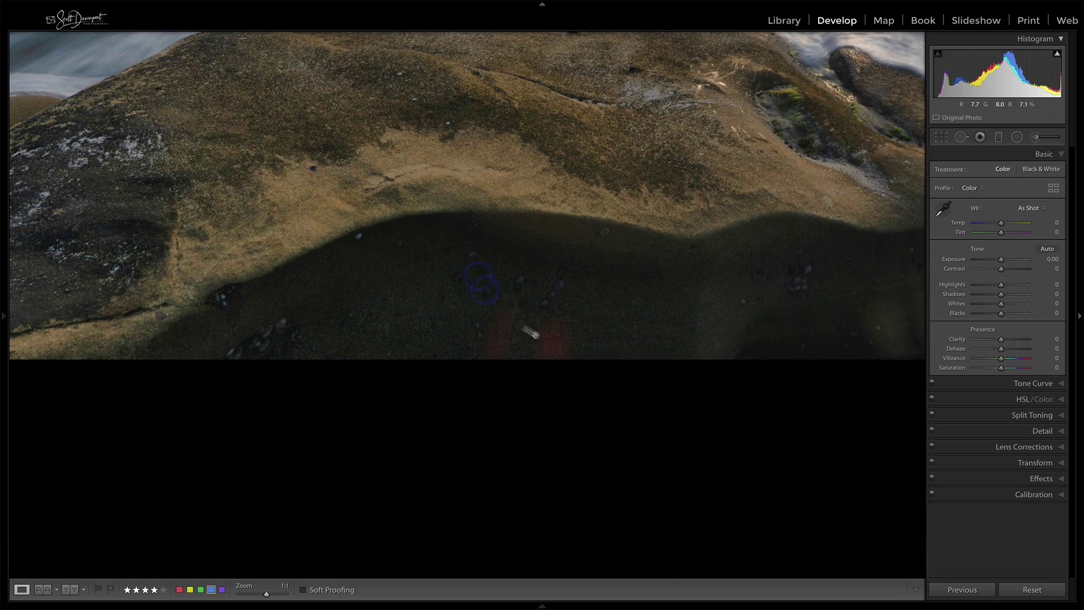
click(661, 328)
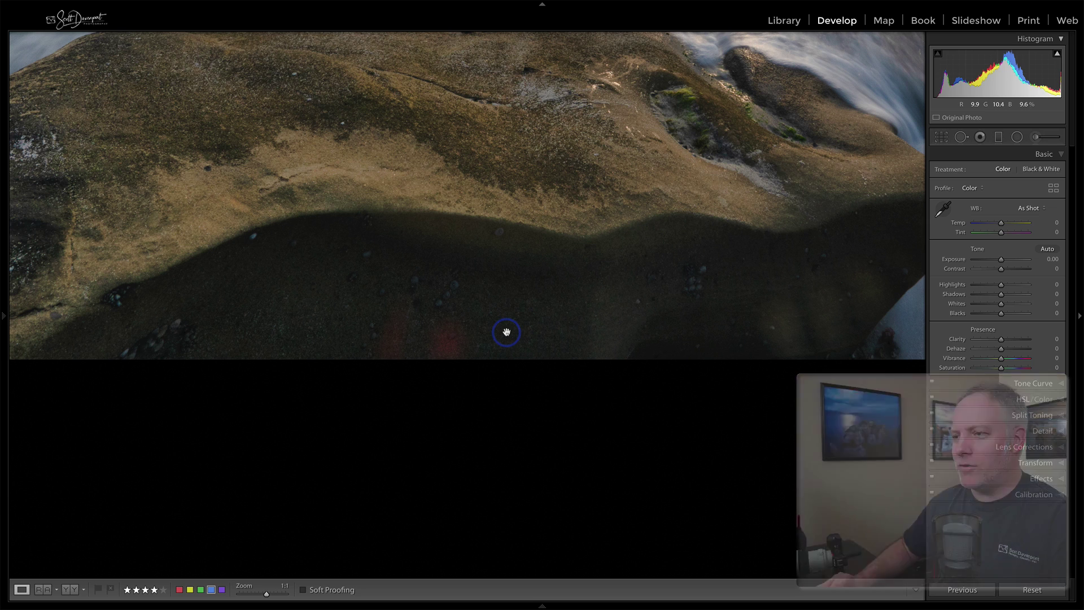
click(1035, 137)
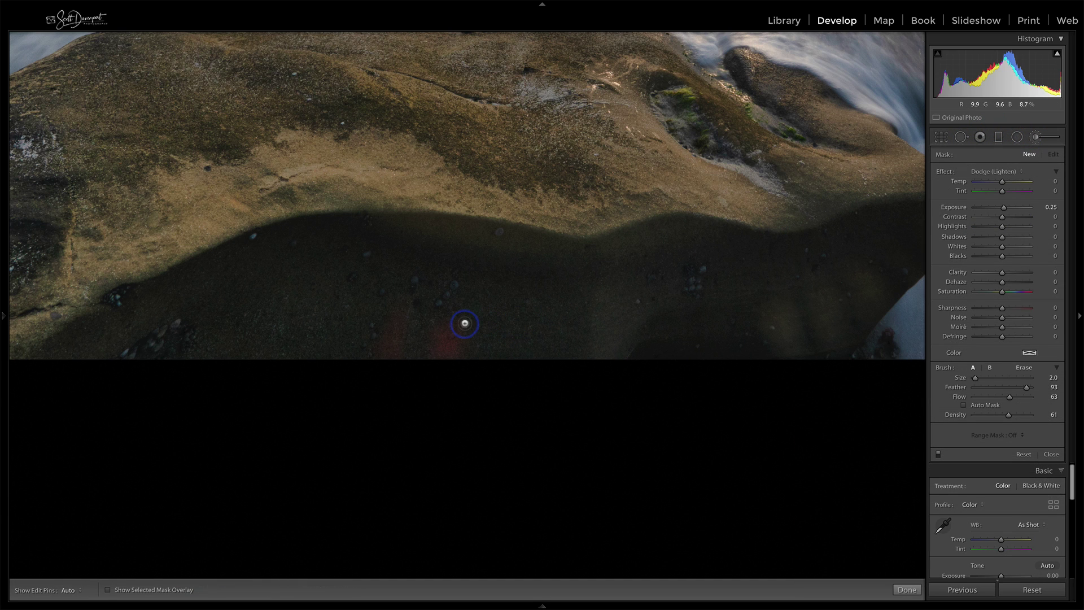
scroll(465, 322, up, 6)
click(1014, 208)
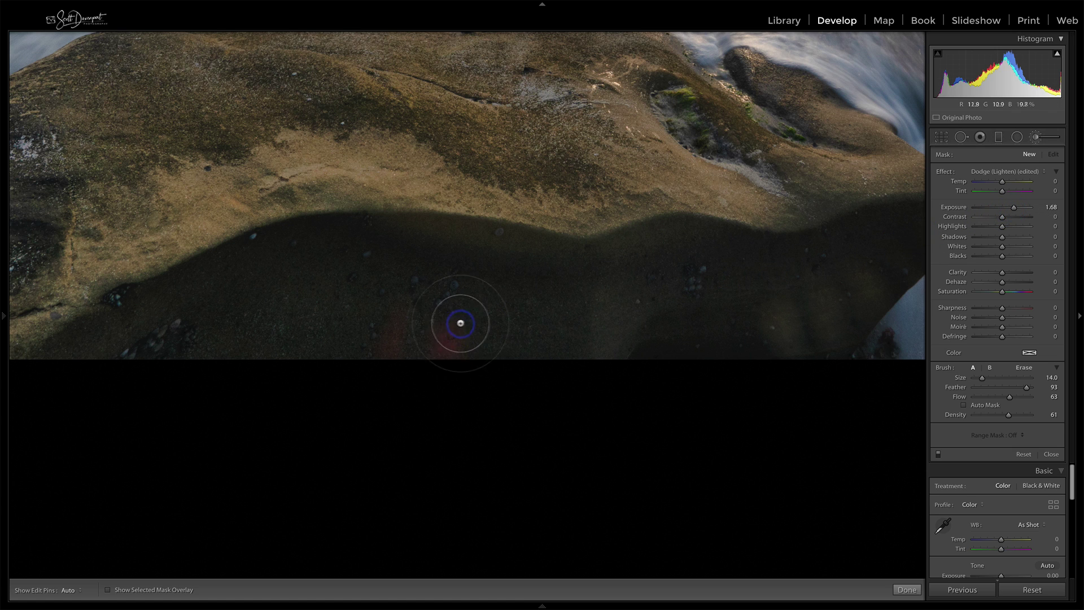
mouse_move(454, 321)
mouse_down()
mouse_move(447, 359)
mouse_move(443, 322)
mouse_move(438, 356)
mouse_up()
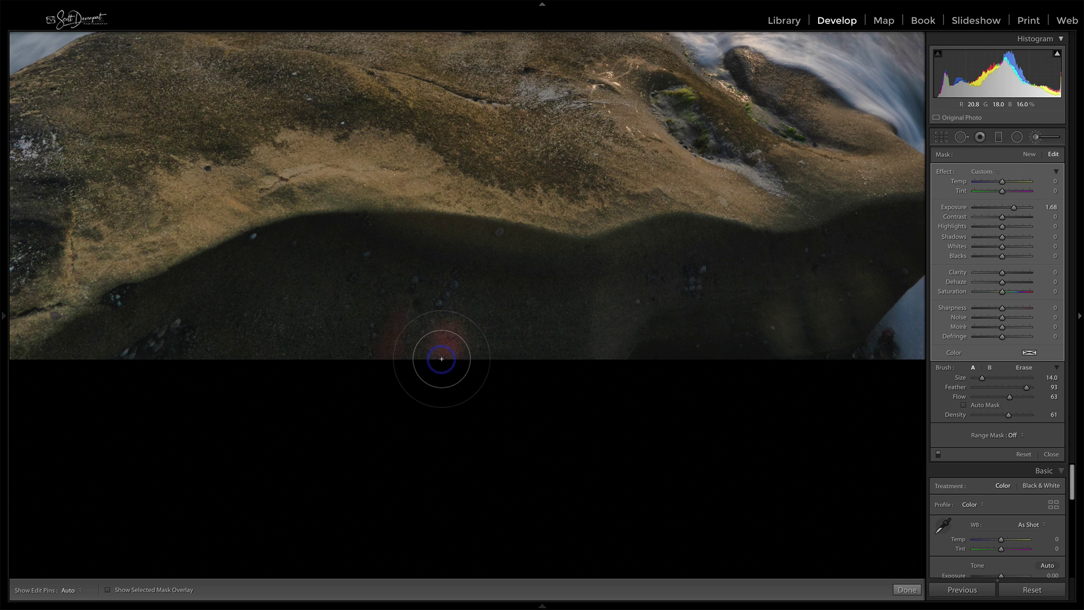
key(h)
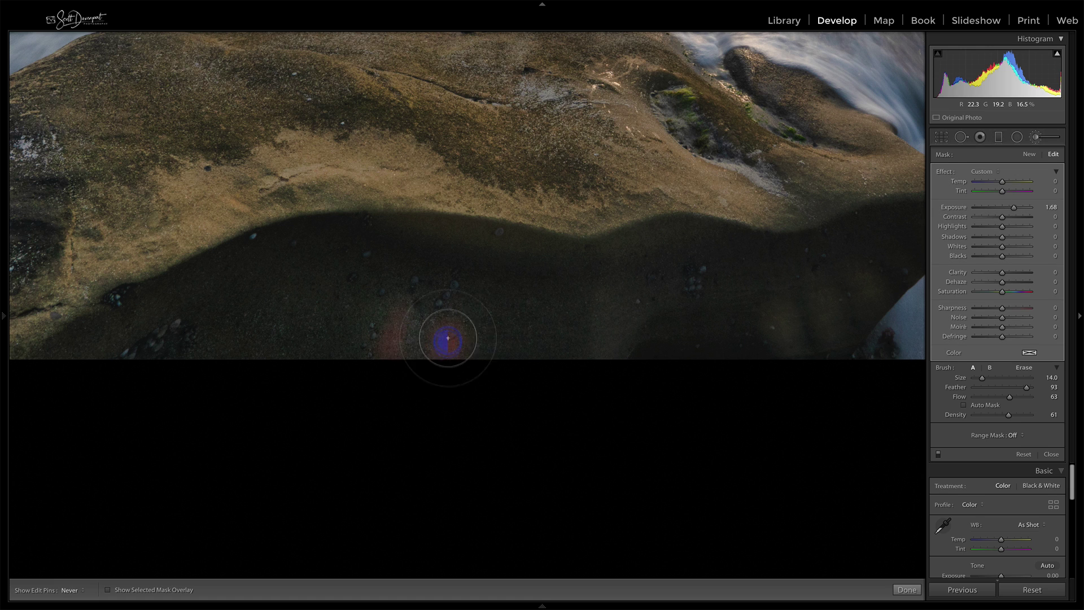
key(h)
key(h)
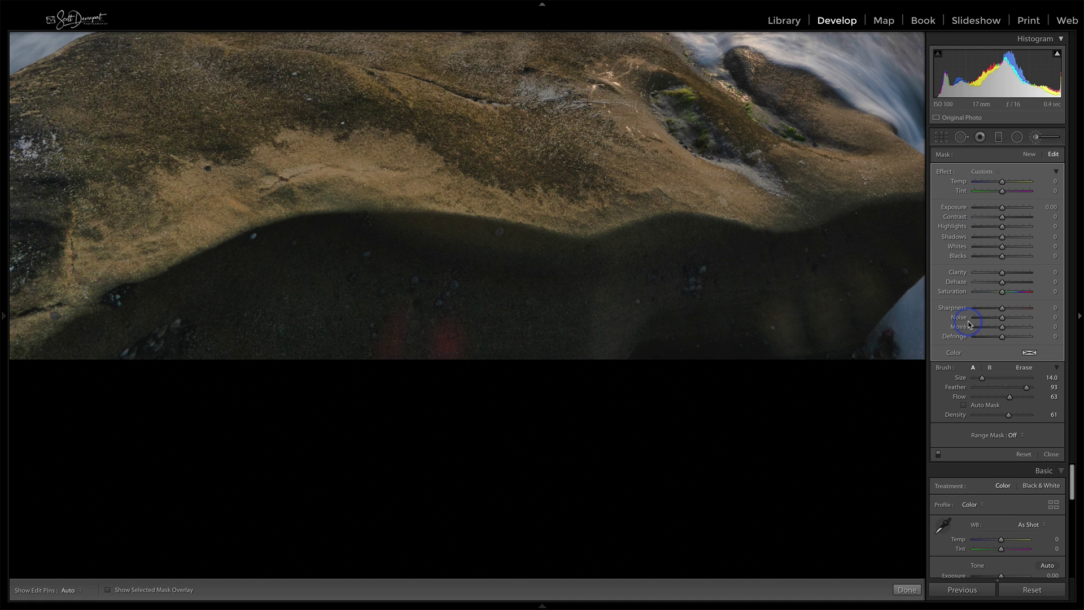
Restrict the brush mask to a Color range sampled from the red flare, tightening Amount to about 19.
click(1013, 435)
click(1015, 442)
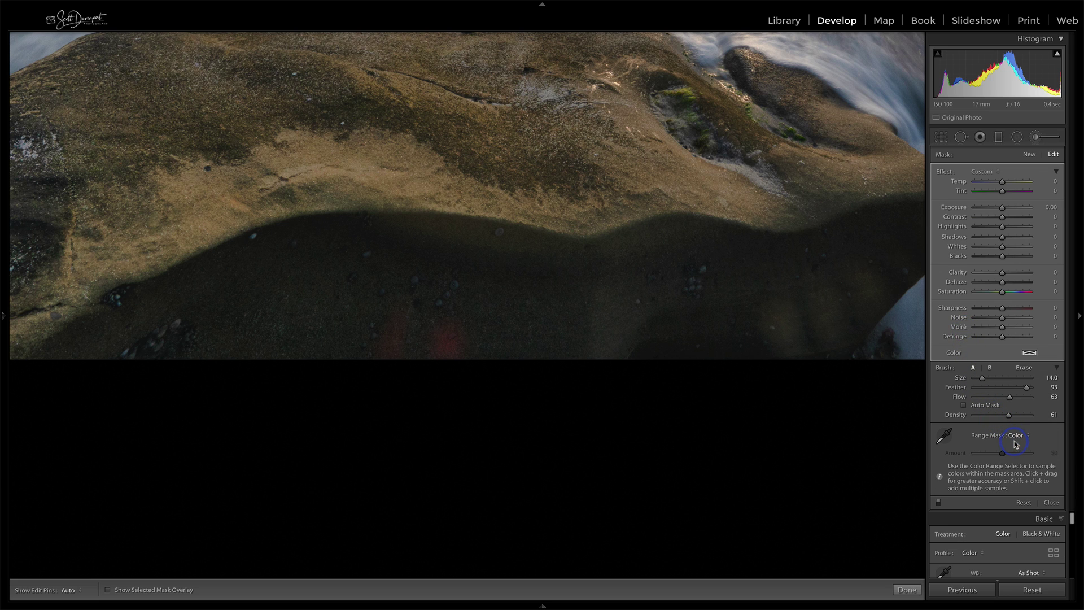
click(946, 435)
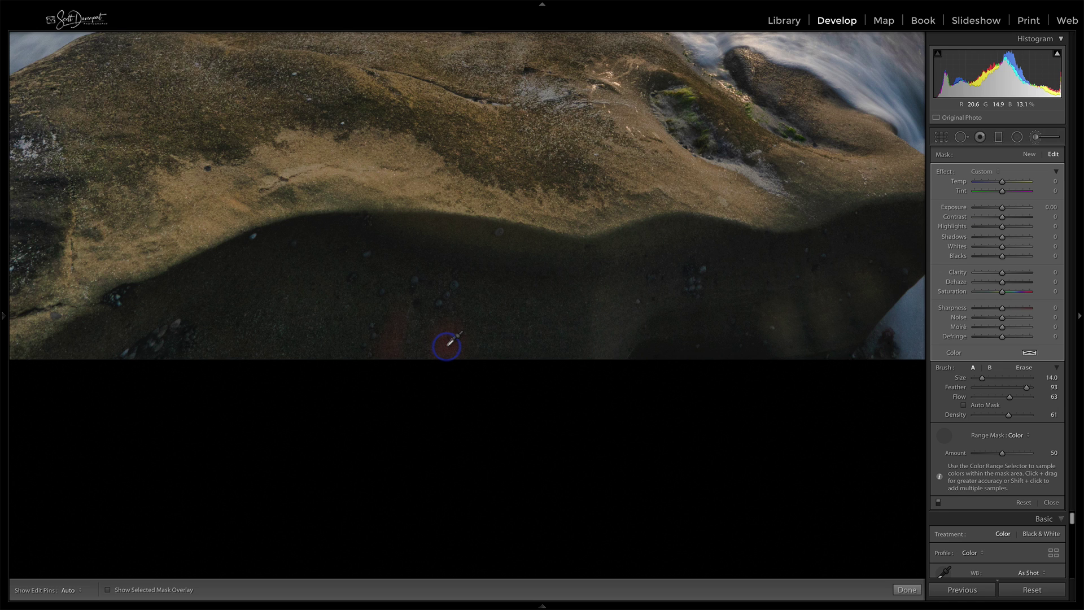
click(448, 344)
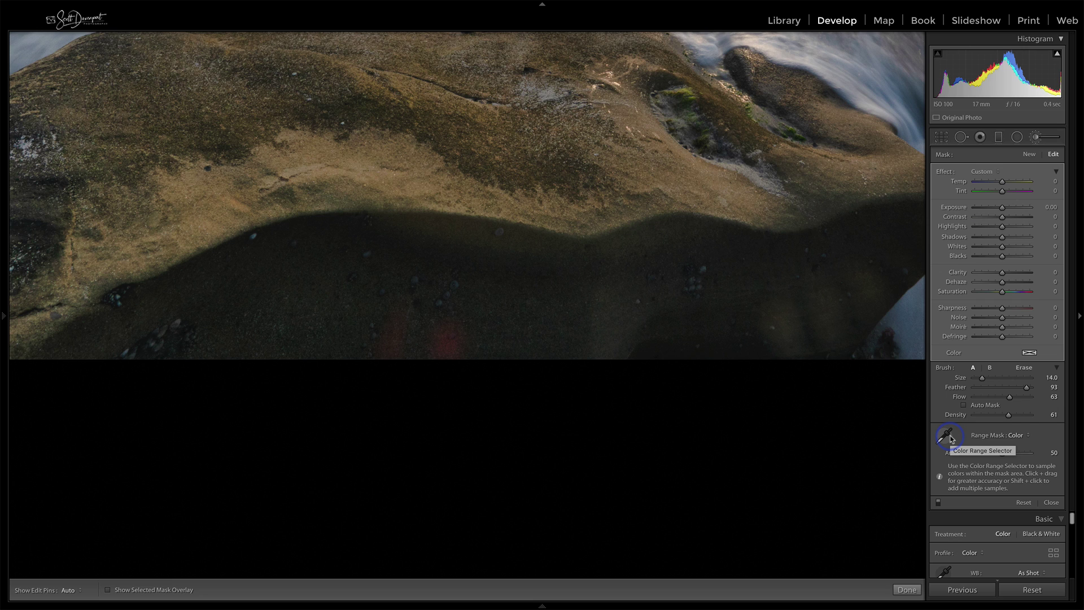
key(o)
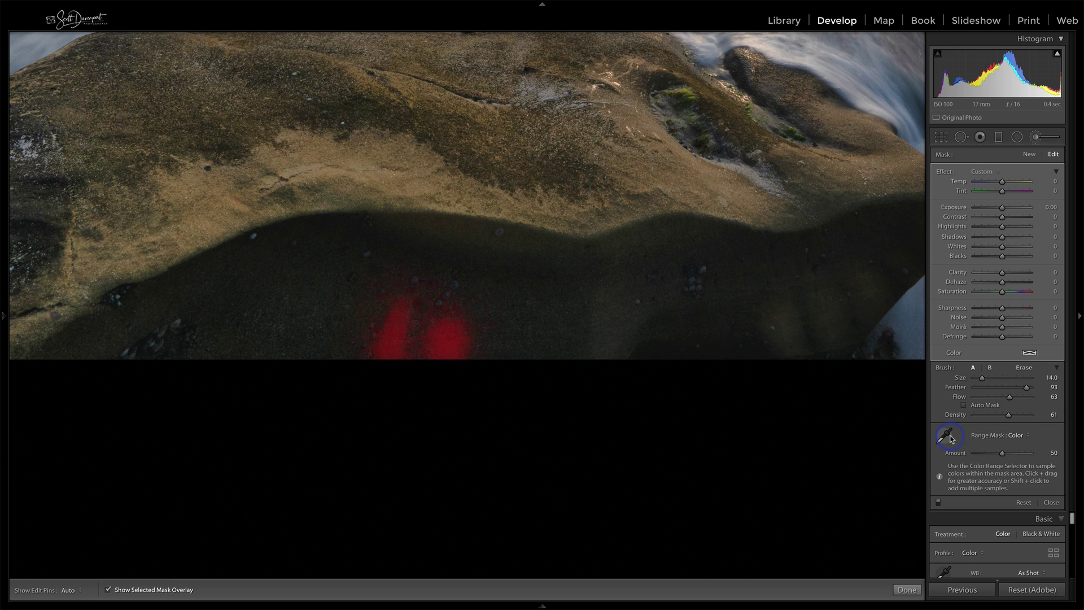
key(shift+o)
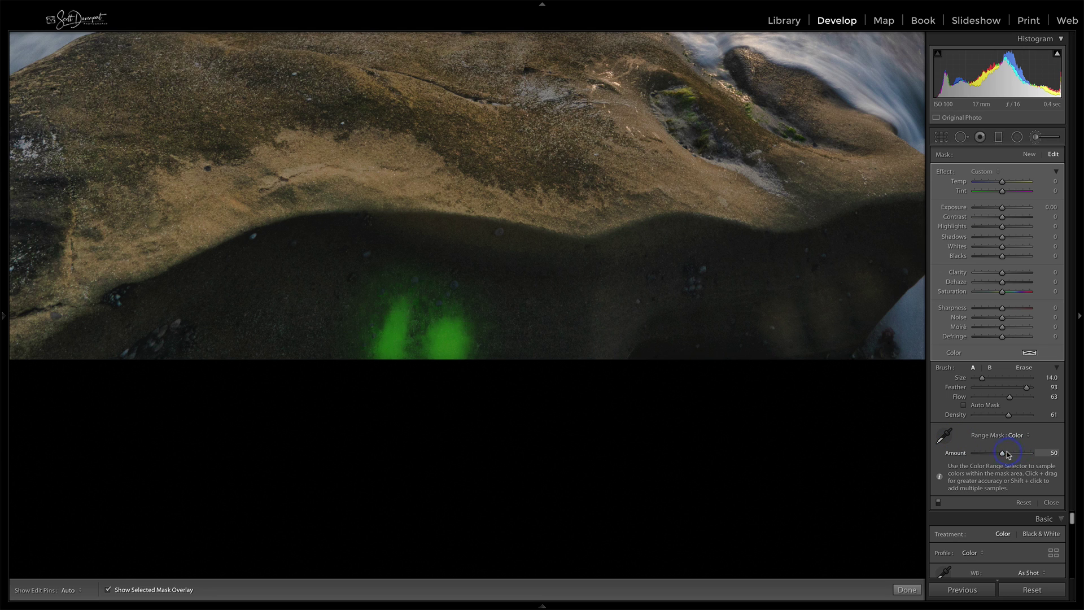
mouse_move(995, 456)
mouse_down()
mouse_move(971, 456)
mouse_move(983, 457)
mouse_up()
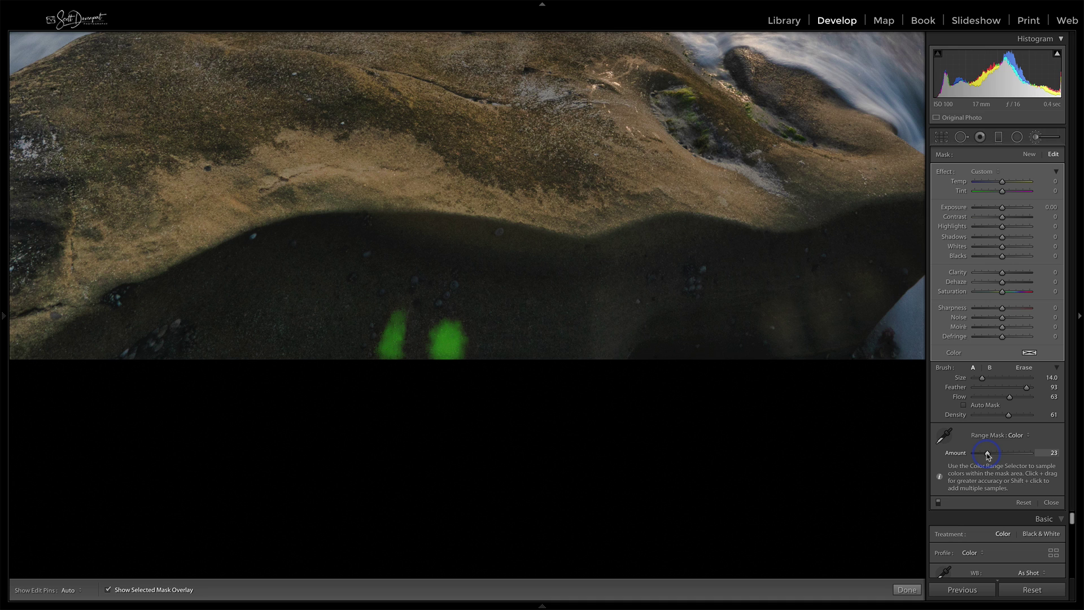
key(o)
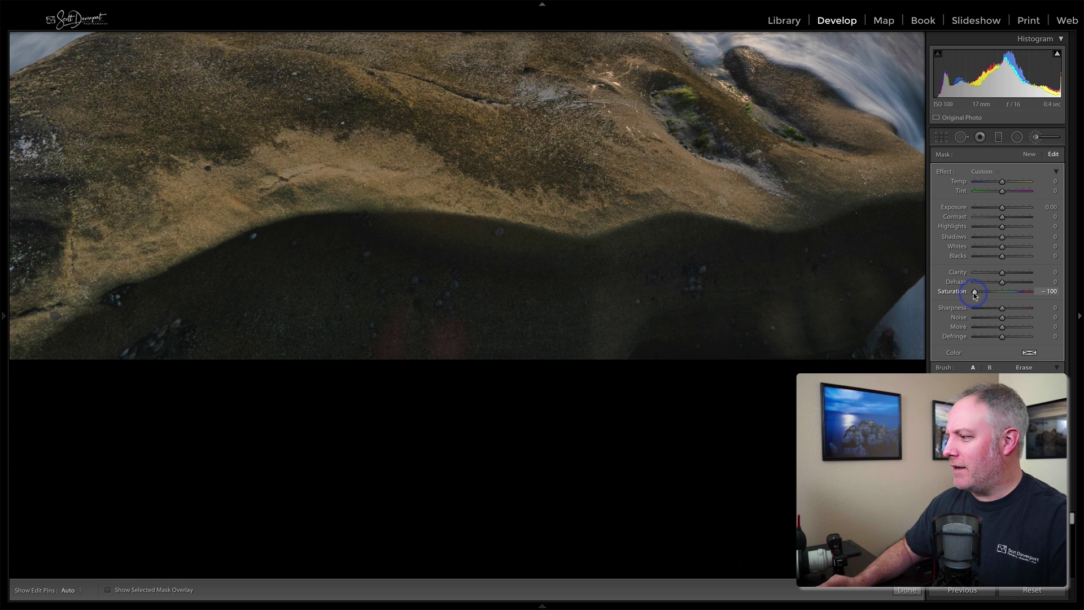
Switch from the brush to Spot Removal and clone out two flare spots on the rock's shadow.
click(1053, 505)
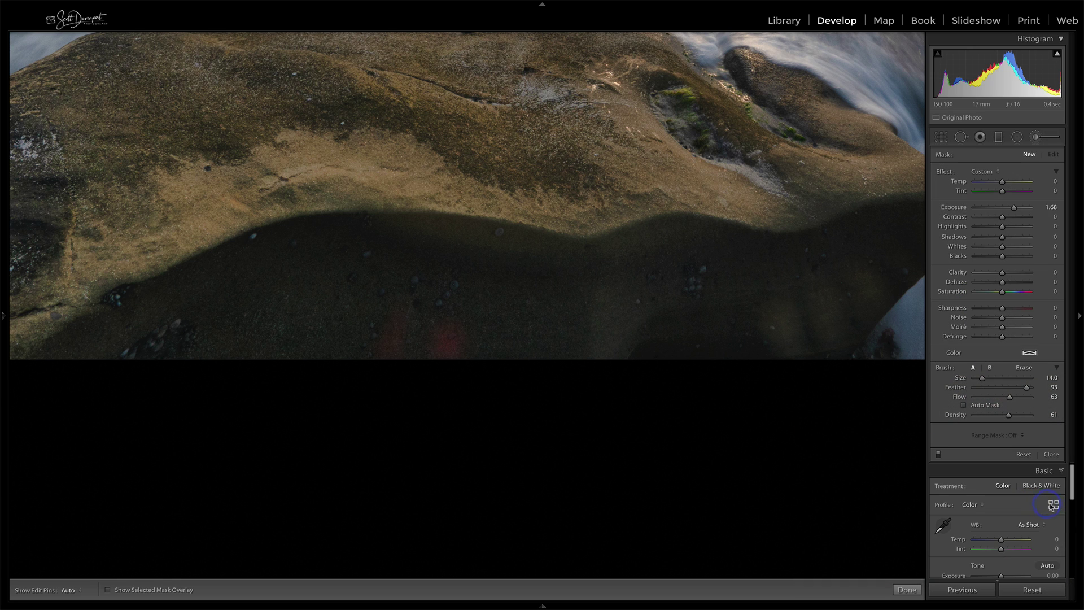
click(1051, 454)
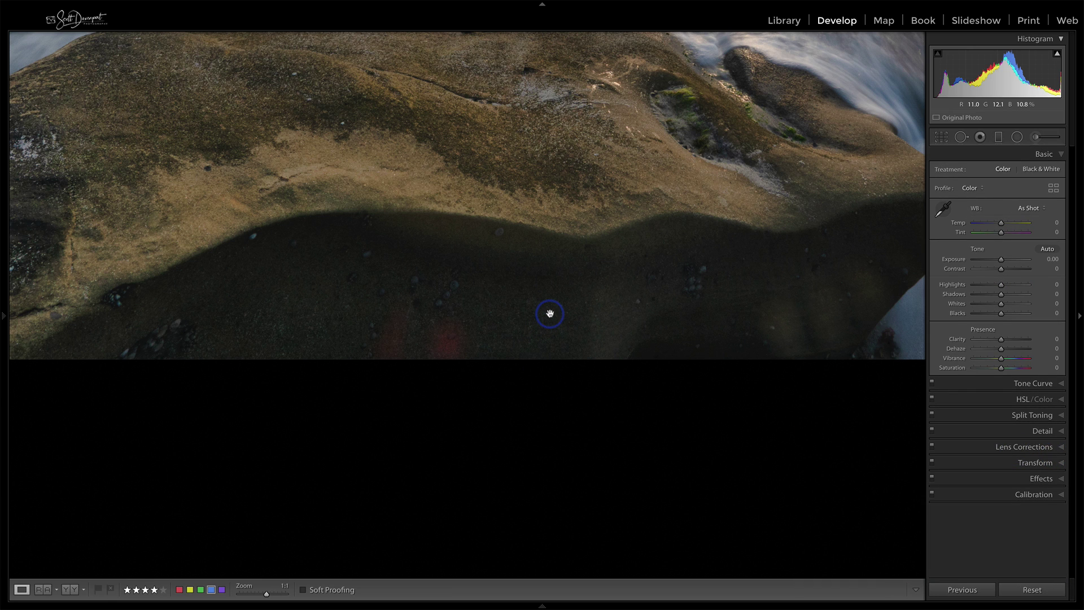
key(q)
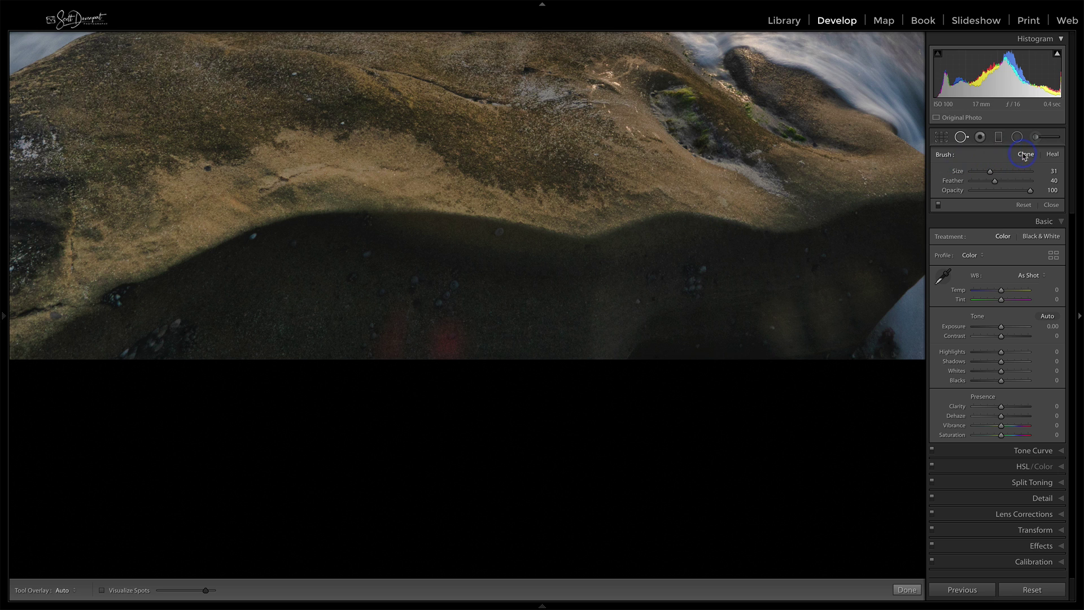
scroll(443, 333, up, 5)
click(449, 338)
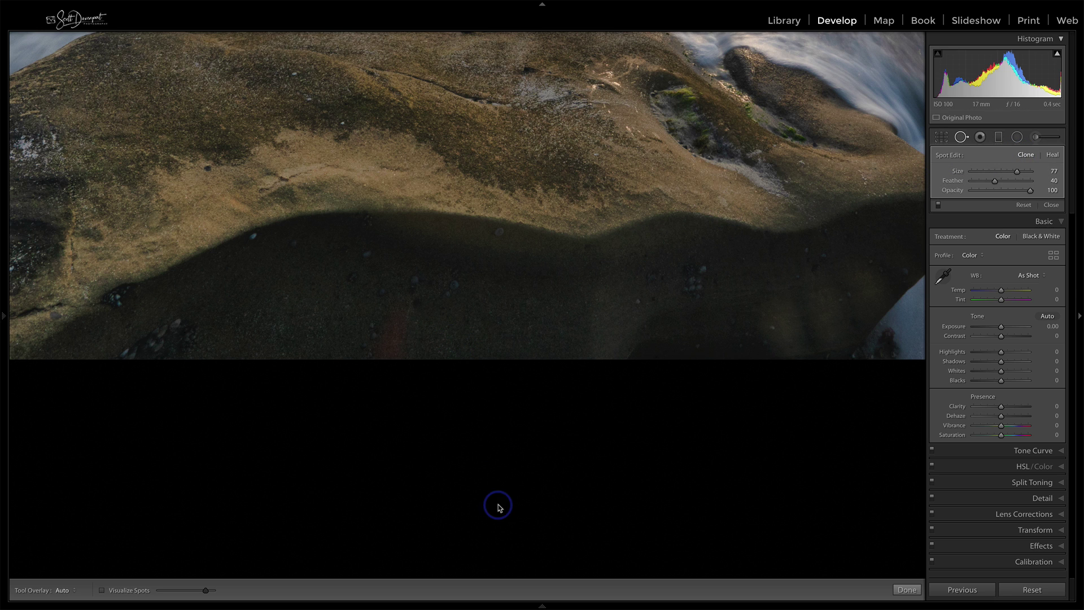
drag(321, 322, 305, 323)
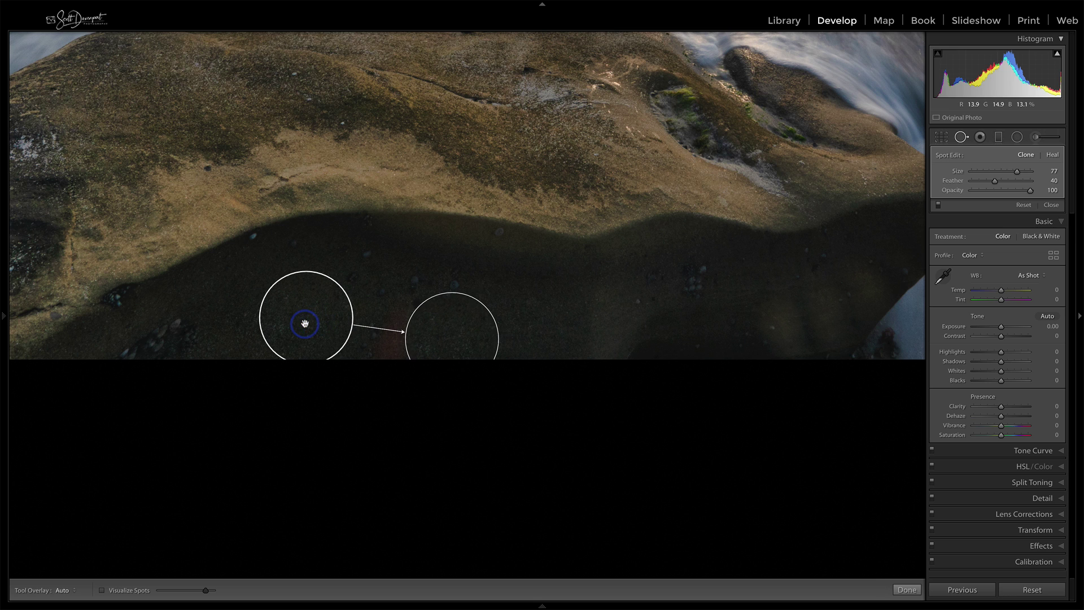
click(387, 336)
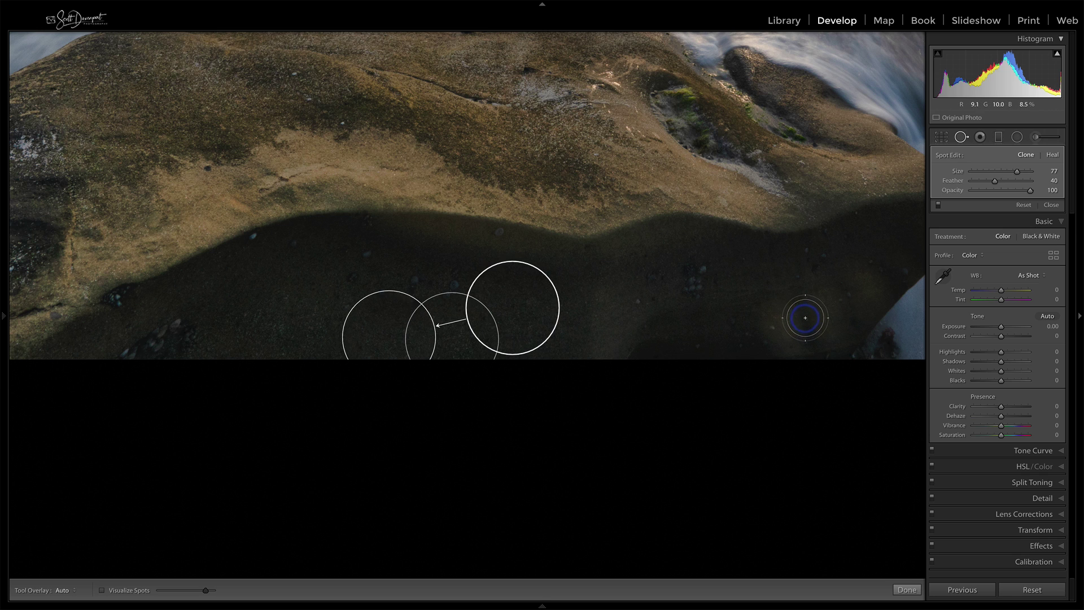
Clone away the two streaks and a small spot on the right of the shadowed rock.
drag(800, 307, 806, 342)
scroll(837, 406, down, 3)
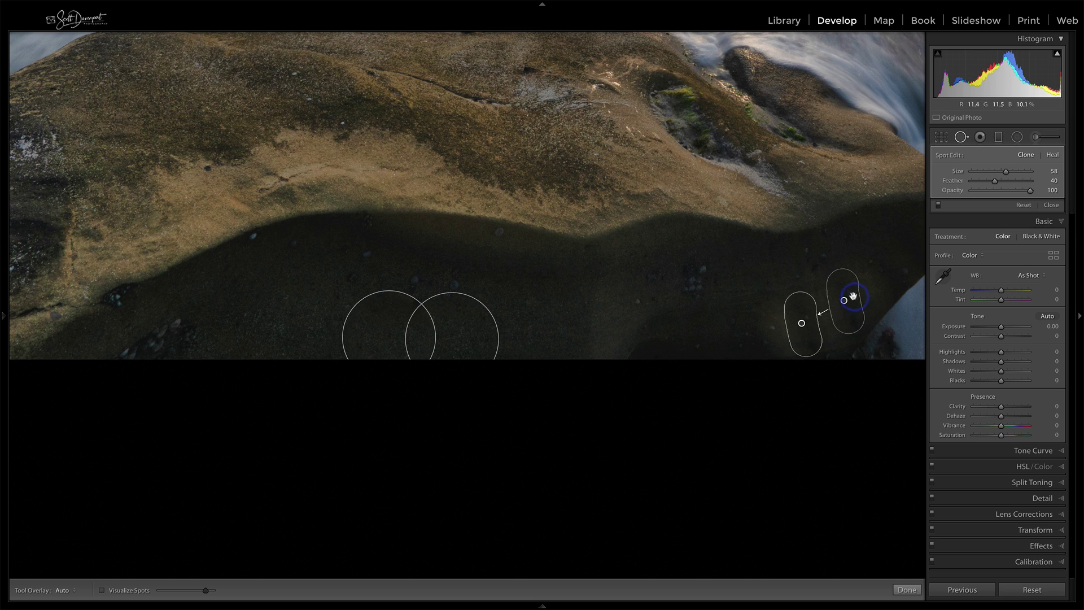
mouse_move(847, 295)
mouse_down()
mouse_move(859, 292)
mouse_move(831, 312)
mouse_up()
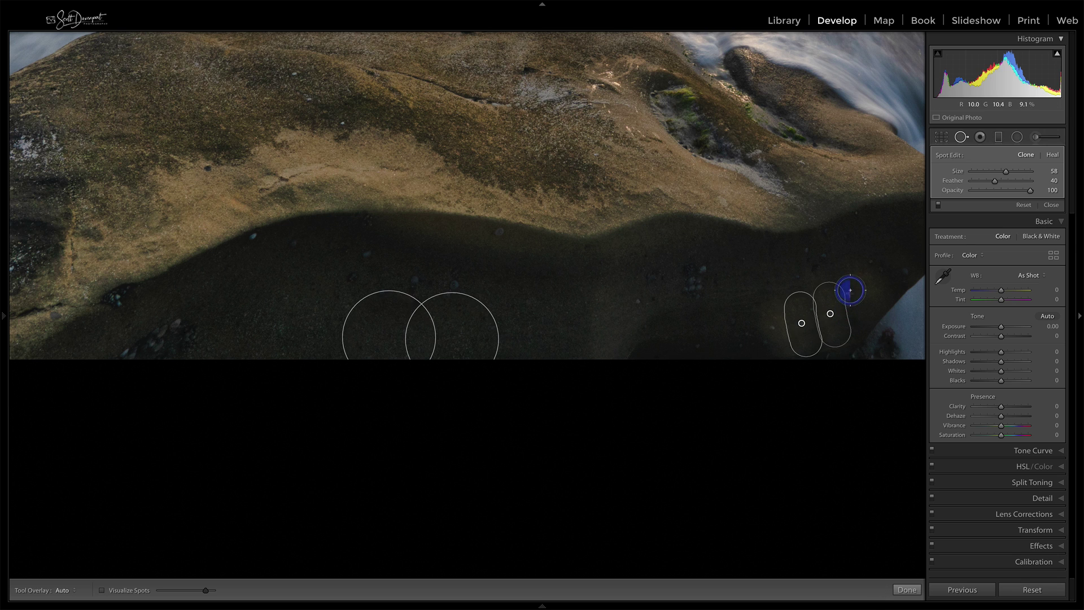
drag(850, 290, 854, 314)
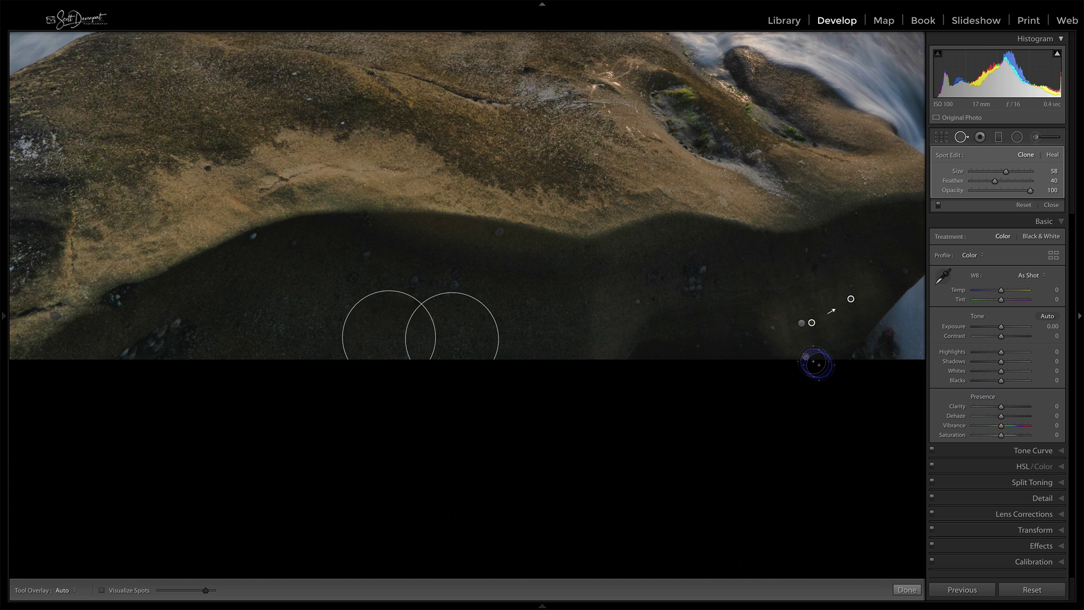
click(770, 330)
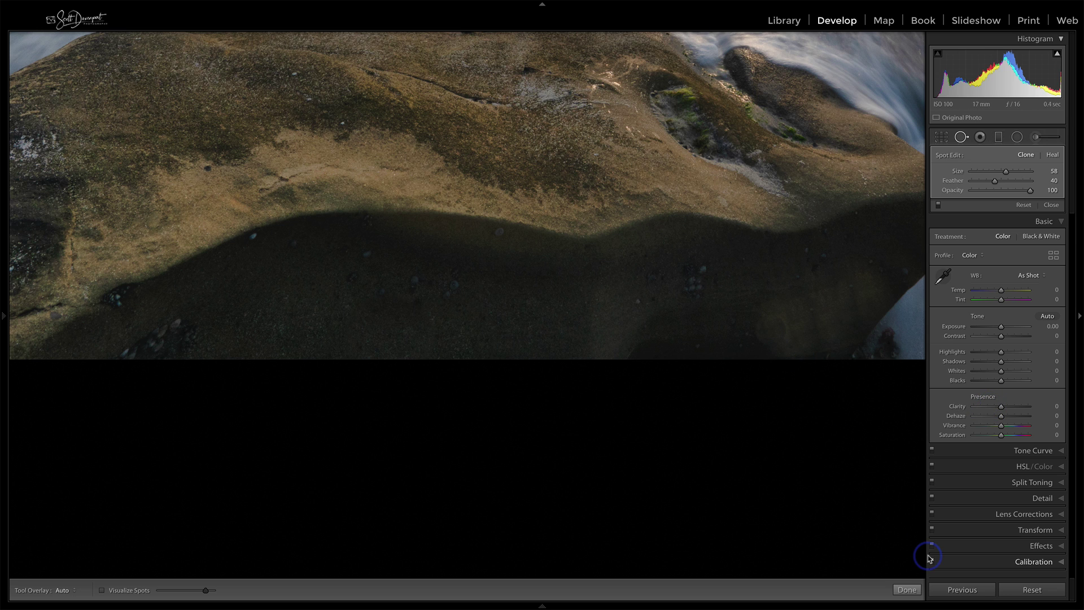
click(852, 375)
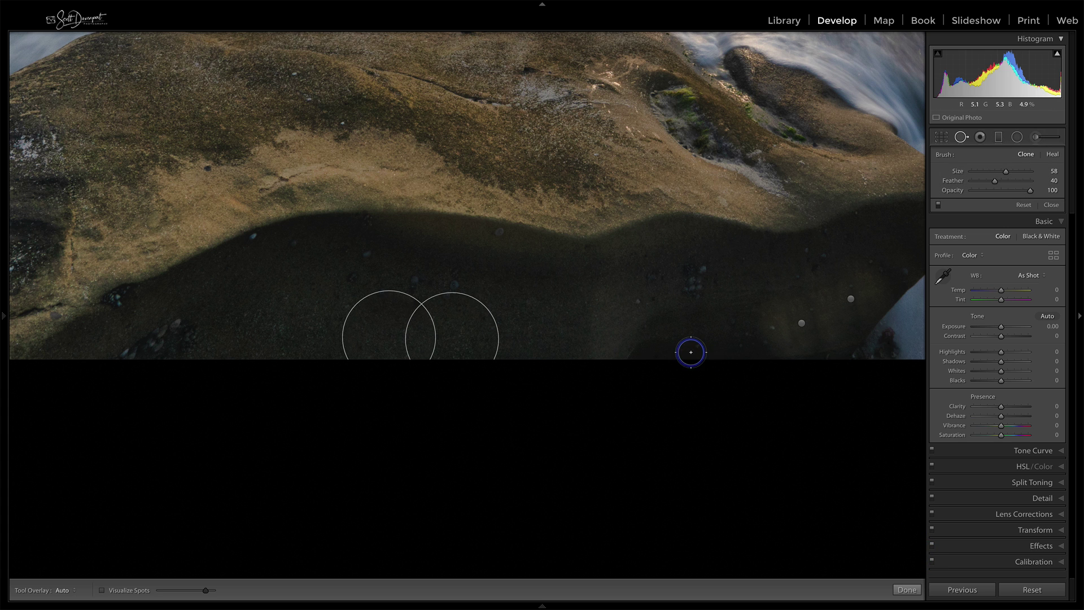
Paint a Burn (Darken) brush stroke at size 2.0 on the front rock near the bottom centre.
key(z)
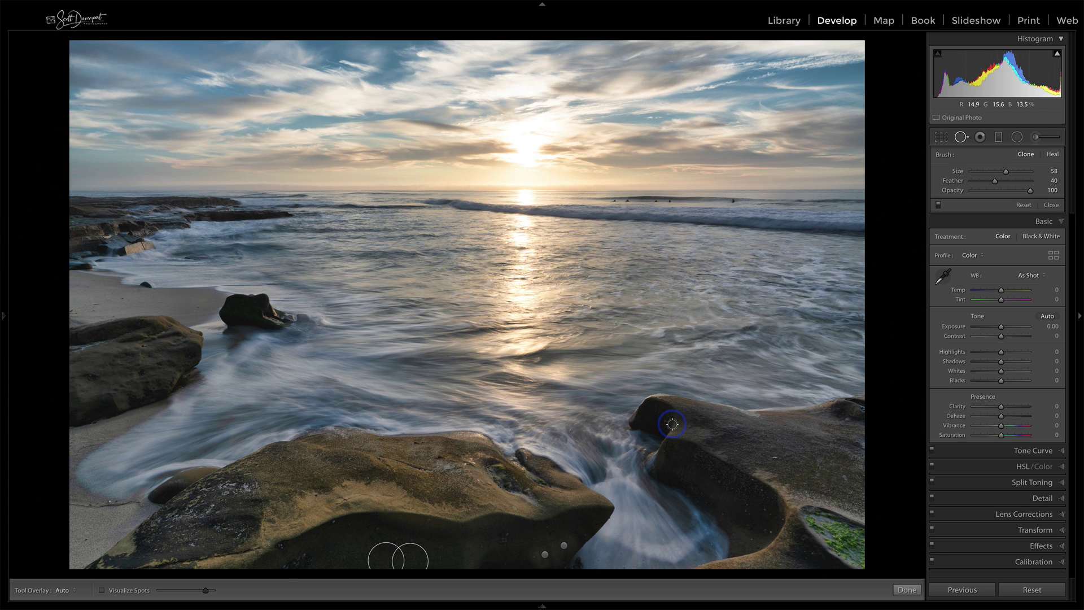
key(q)
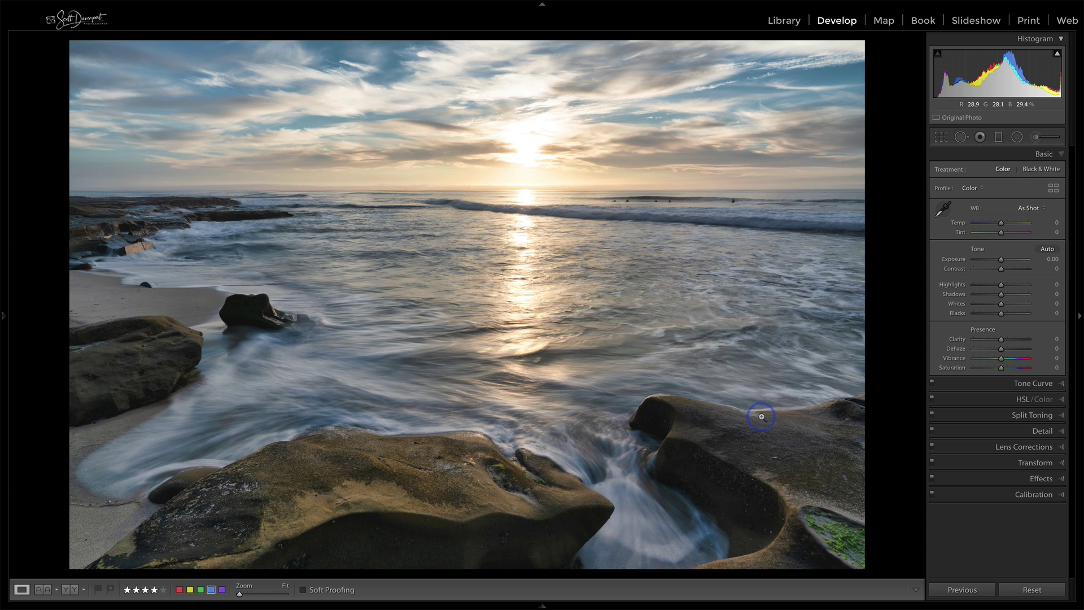
click(1037, 136)
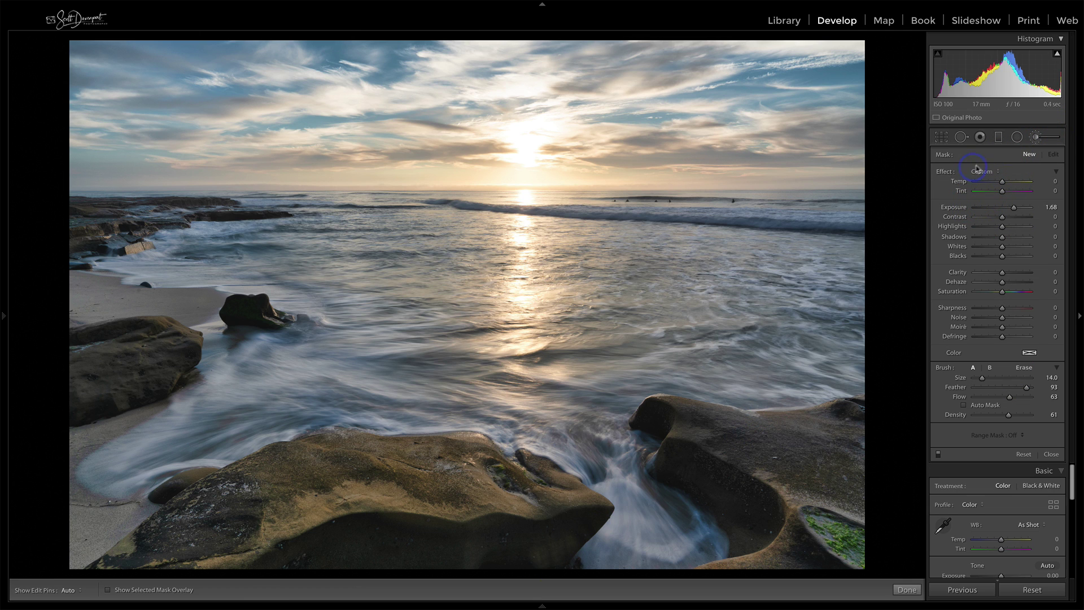
click(979, 170)
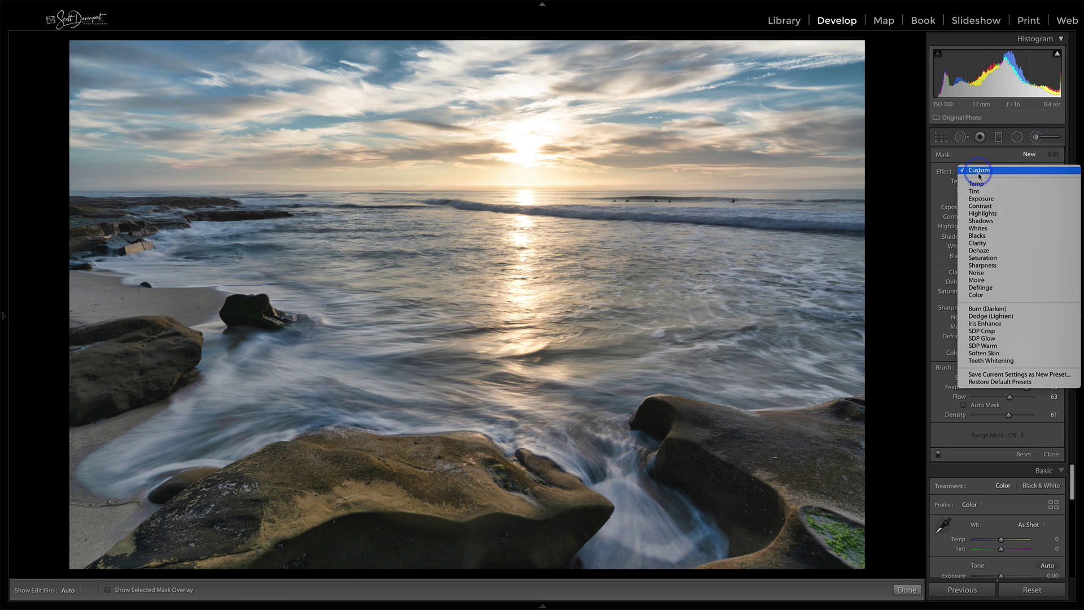
click(970, 306)
scroll(500, 545, down, 6)
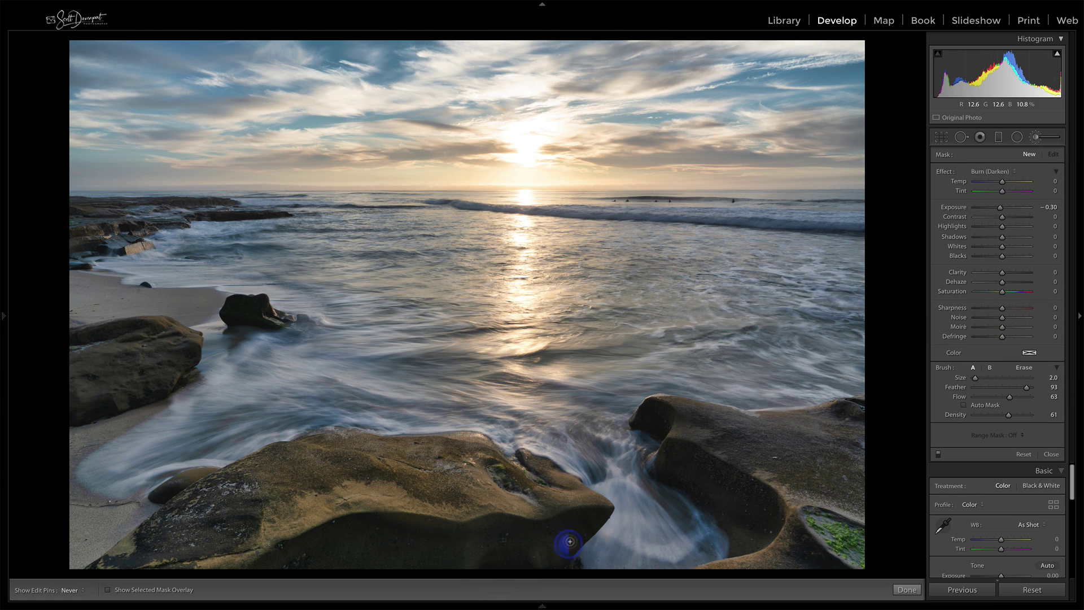
mouse_move(541, 556)
mouse_down()
mouse_move(563, 546)
mouse_move(530, 559)
mouse_move(567, 544)
mouse_move(549, 568)
mouse_move(557, 550)
mouse_move(524, 567)
mouse_up()
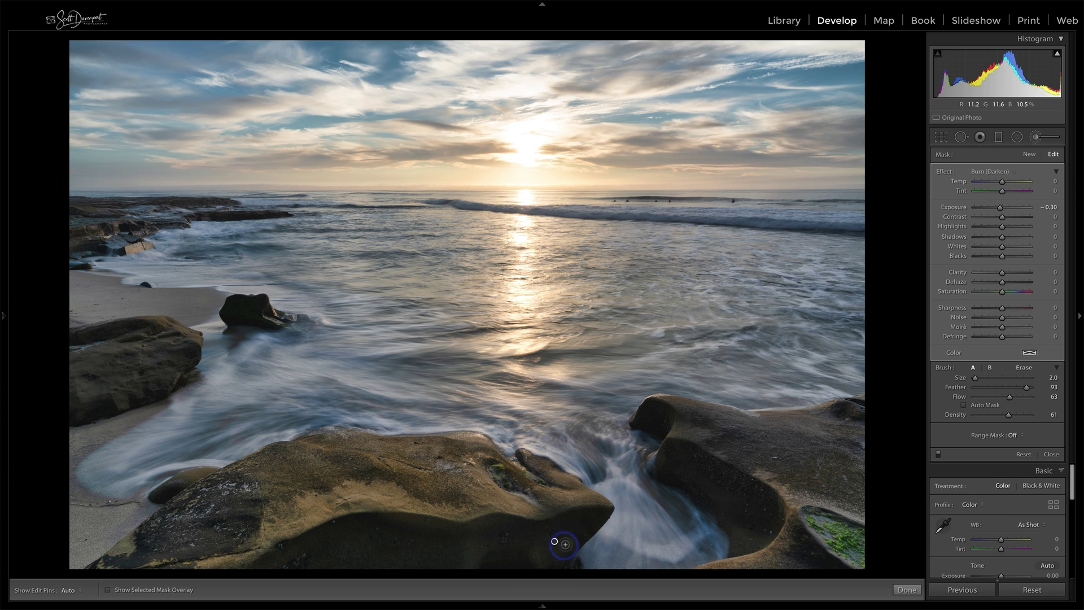
key(h)
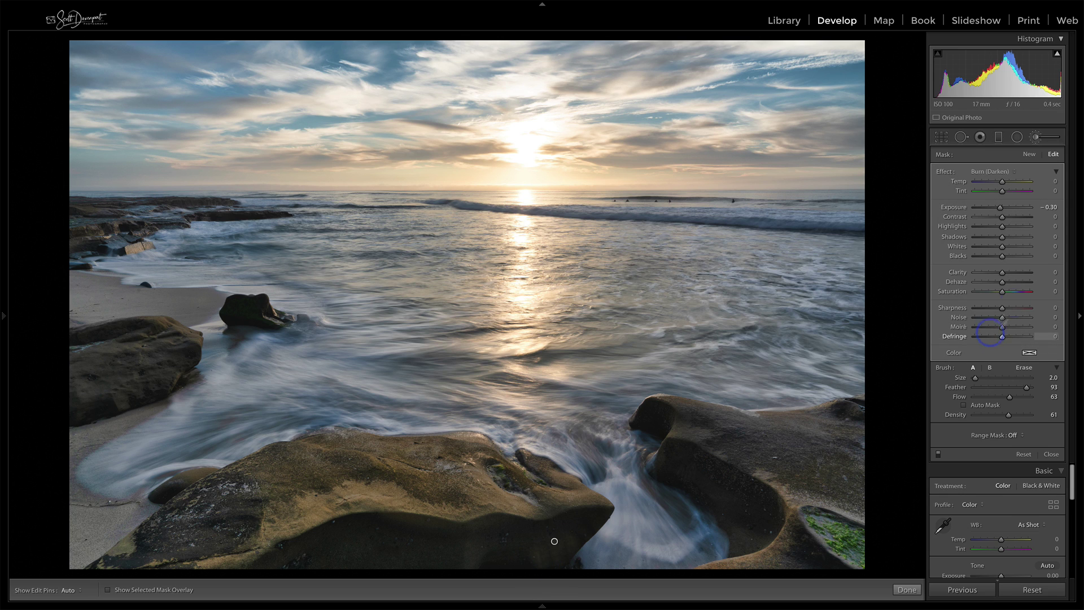